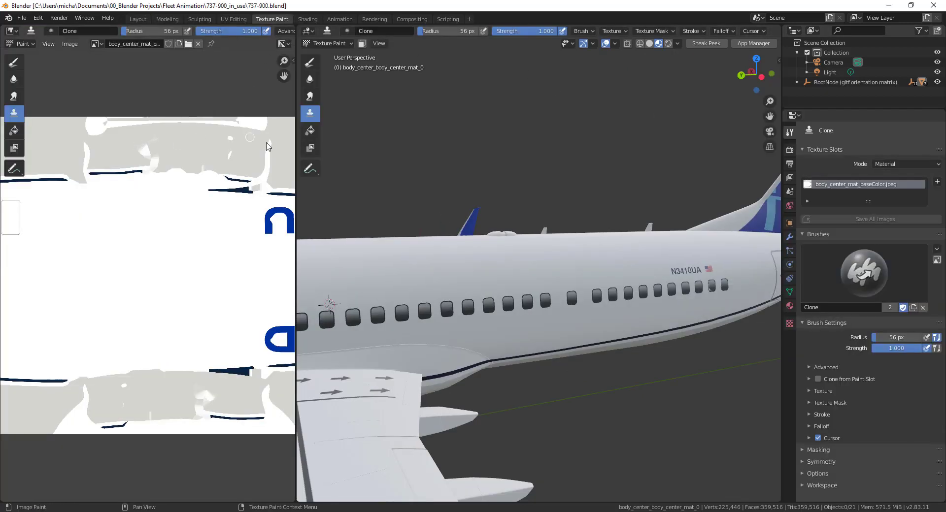
Step: Switch to the Fill tool and back to Clone, then show the whole airliner in the Layout workspace
click(311, 131)
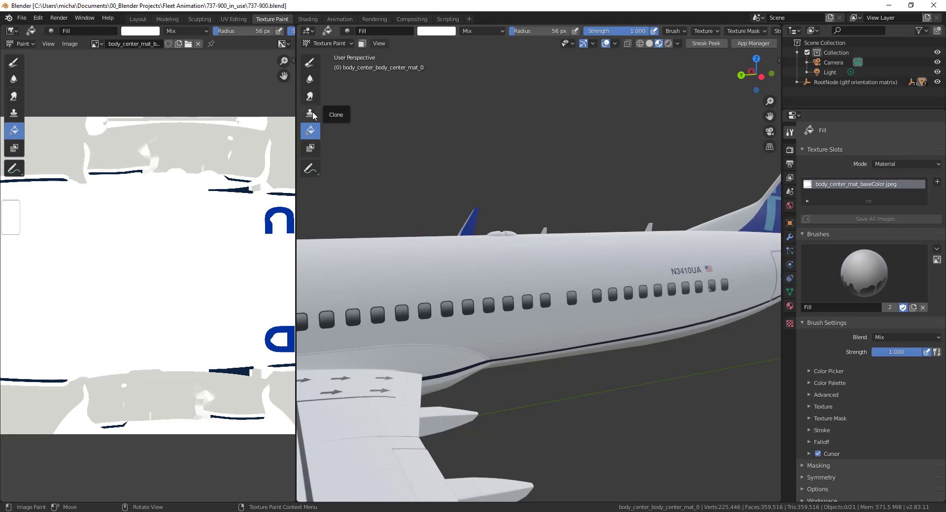
click(310, 113)
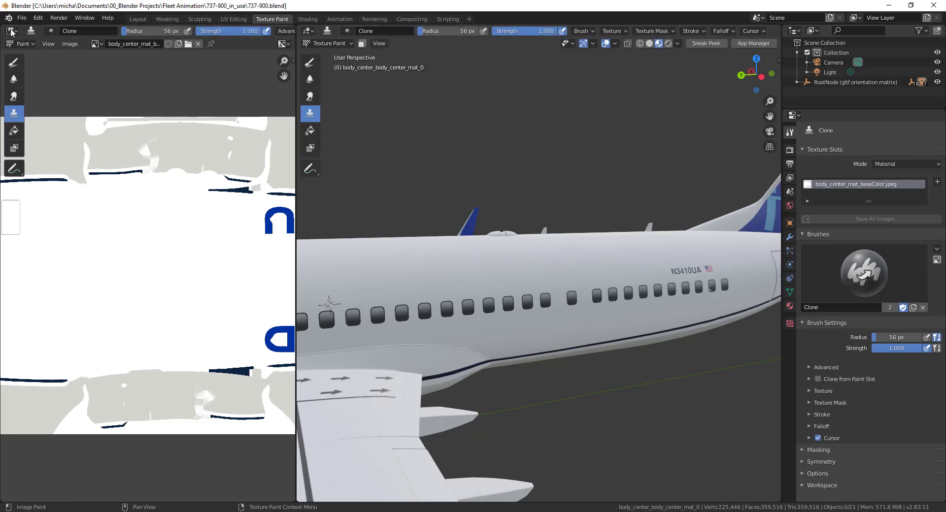
click(139, 19)
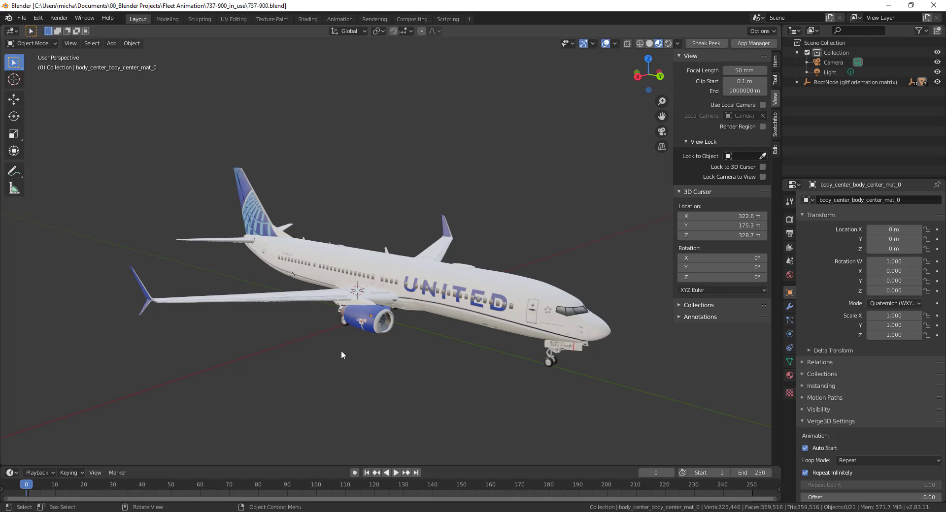
Step: Orbit beneath the airliner and select the wings object
scroll(365, 348, up, 5)
scroll(404, 345, down, 2)
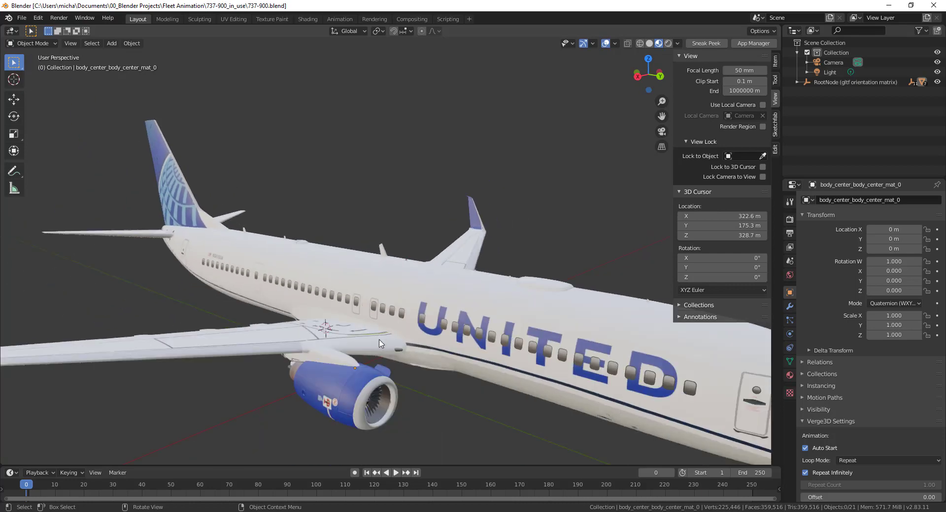
middle_drag(379, 344, 463, 292)
click(463, 292)
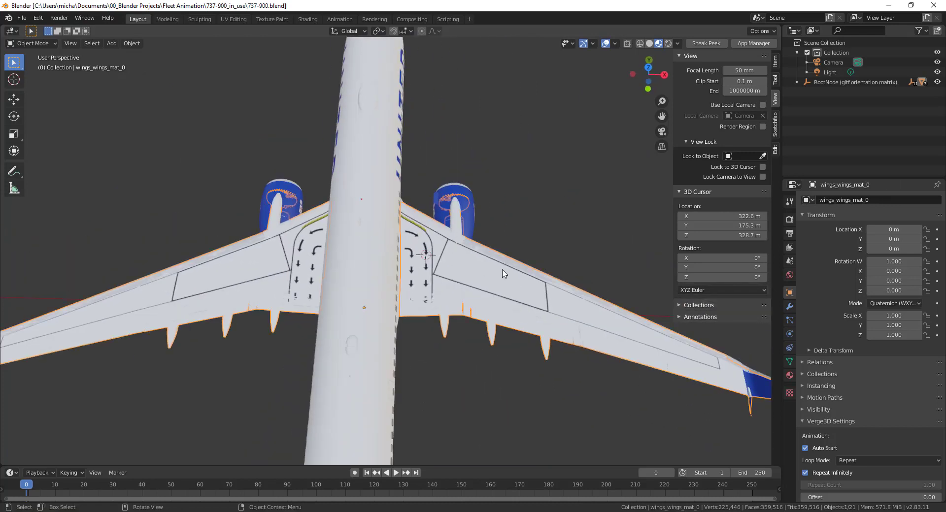
middle_drag(460, 336, 394, 374)
Step: Click through the rear, forward and centre fuselage sections, reselect the wings, and return to Texture Paint
click(350, 386)
key(ctrl+z)
click(344, 423)
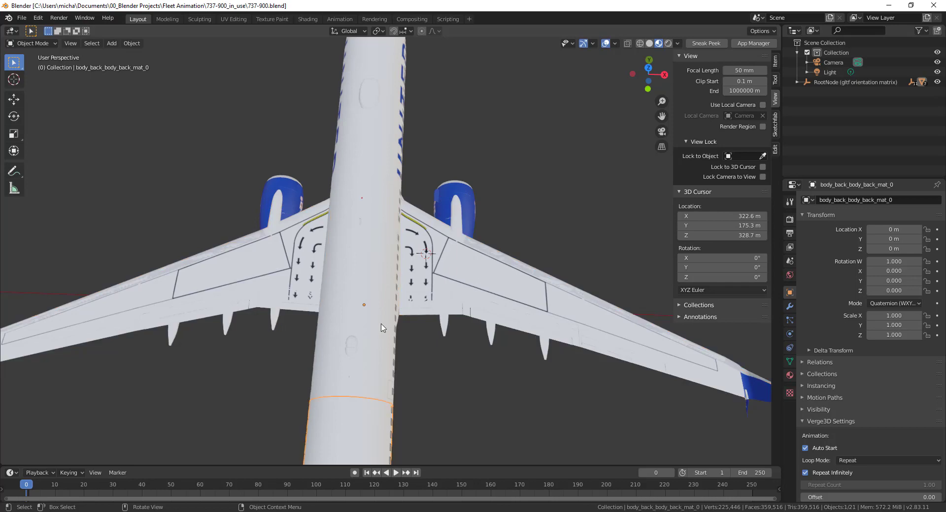
click(395, 240)
click(396, 238)
click(372, 262)
click(471, 275)
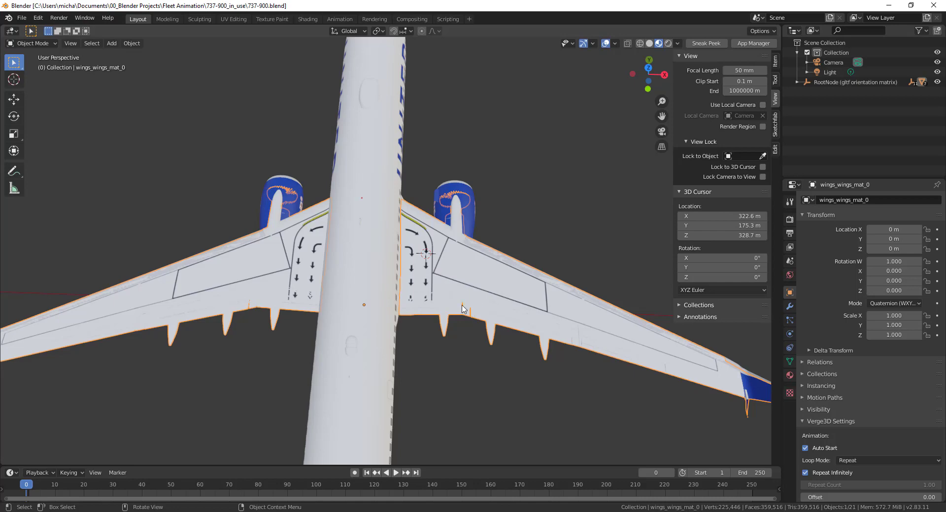
click(272, 19)
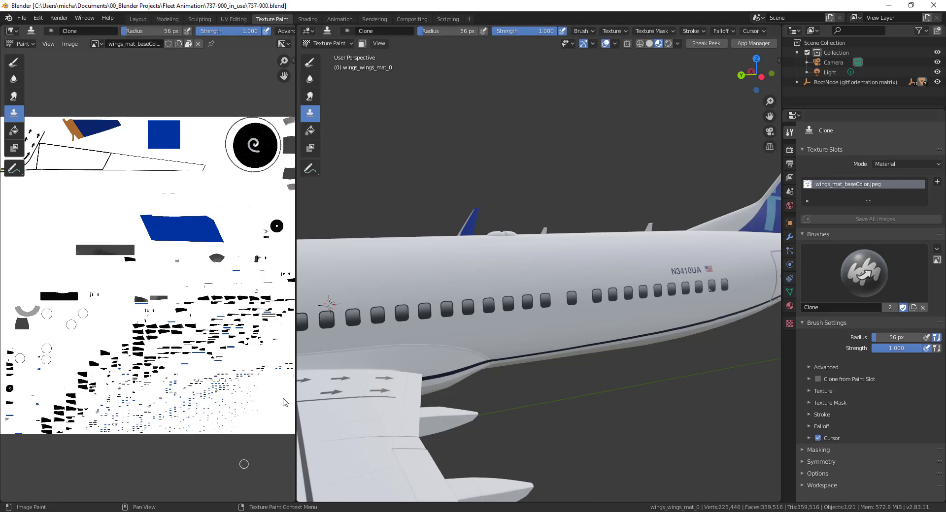
Step: Orbit under the wing, snap to Top Orthographic view, and zoom in on the wing-root arrows
middle_drag(422, 306, 513, 329)
key(KP_7)
scroll(451, 318, up, 4)
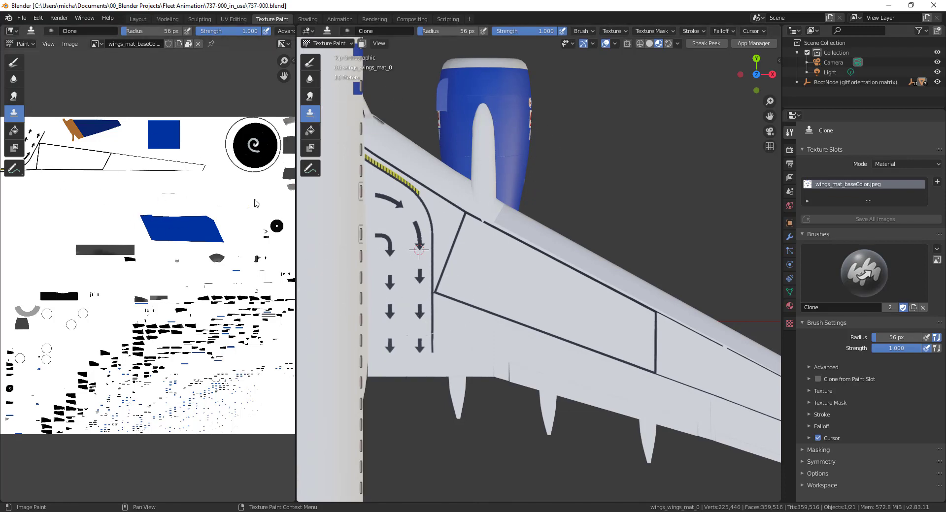
Step: Orbit close to the wing root and clone a short extension of the yellow-black stripe
middle_drag(485, 285, 502, 207)
scroll(463, 302, up, 4)
middle_drag(463, 302, 538, 339)
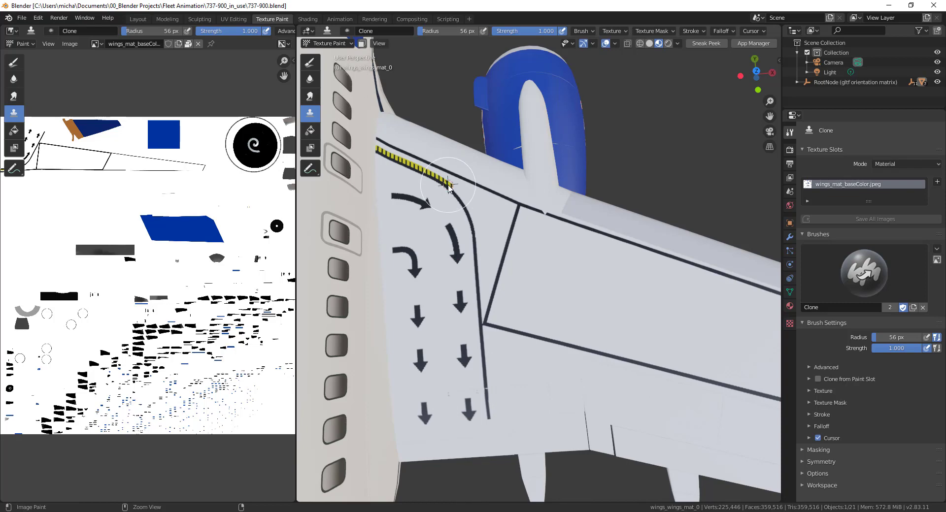
mouse_move(572, 270)
mouse_down()
mouse_move(595, 313)
mouse_move(577, 262)
mouse_move(518, 229)
mouse_move(453, 215)
mouse_move(444, 229)
mouse_move(542, 298)
mouse_move(580, 369)
mouse_move(579, 281)
mouse_move(488, 341)
mouse_move(501, 282)
mouse_move(600, 257)
mouse_move(604, 338)
mouse_move(653, 352)
mouse_move(594, 358)
mouse_move(734, 315)
mouse_up()
Step: Undo the stripe clone, enlarge the brush to 181 px, test a clone stroke, and undo it
key(ctrl+z)
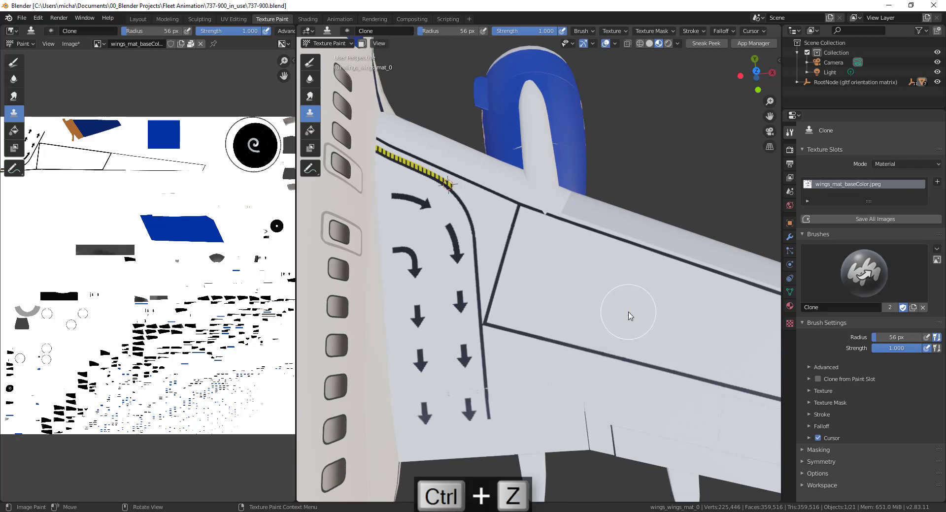
key(f)
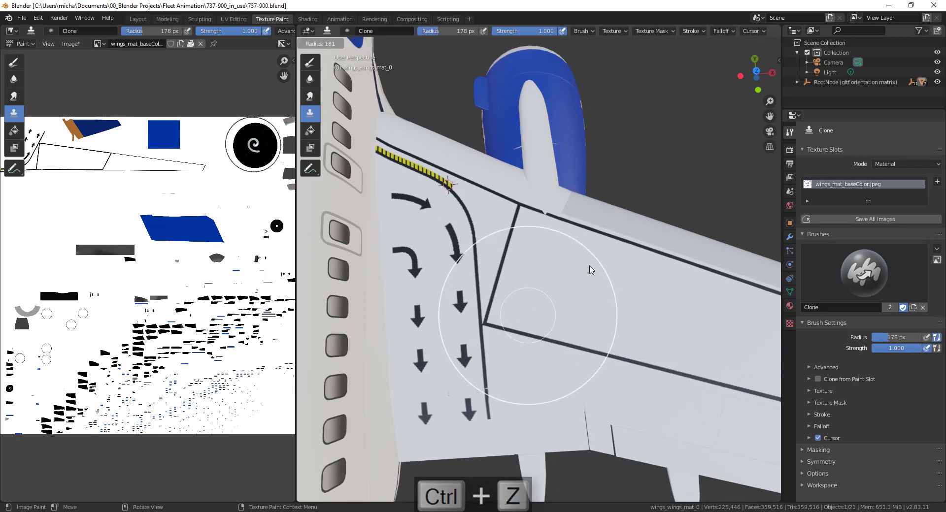
click(533, 292)
mouse_move(530, 289)
mouse_down()
mouse_move(566, 308)
mouse_move(593, 284)
mouse_move(489, 267)
mouse_move(555, 295)
mouse_up()
key(ctrl+z)
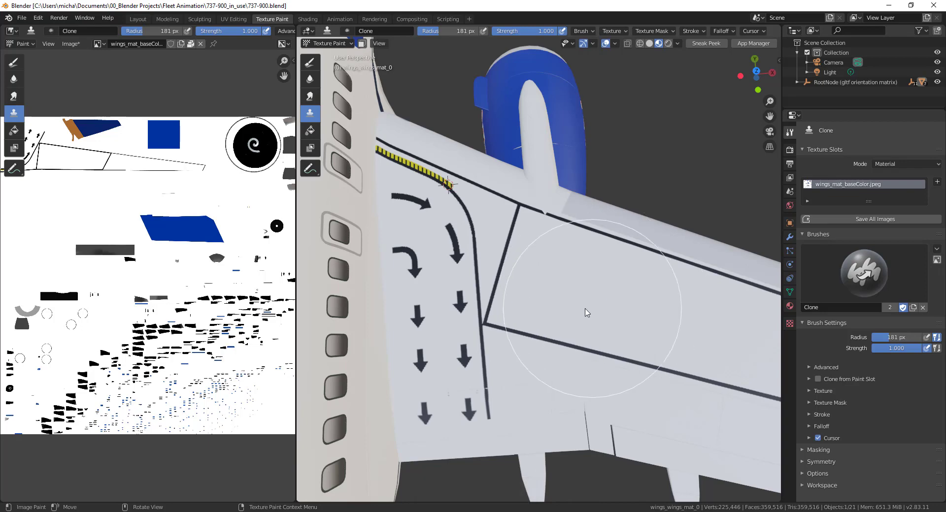
Step: Shrink the brush to 80 px, sample the curved arrow as clone source, paint an arrow, and undo it
key(f)
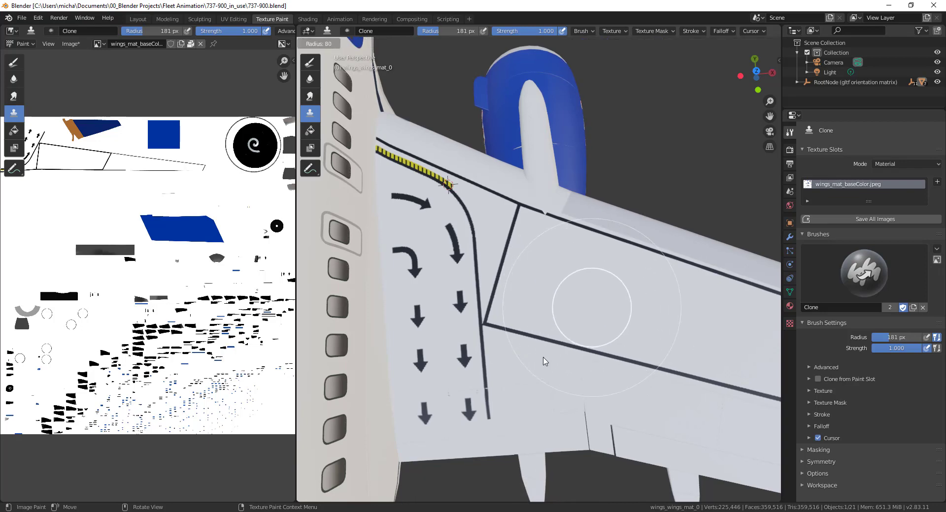
click(547, 345)
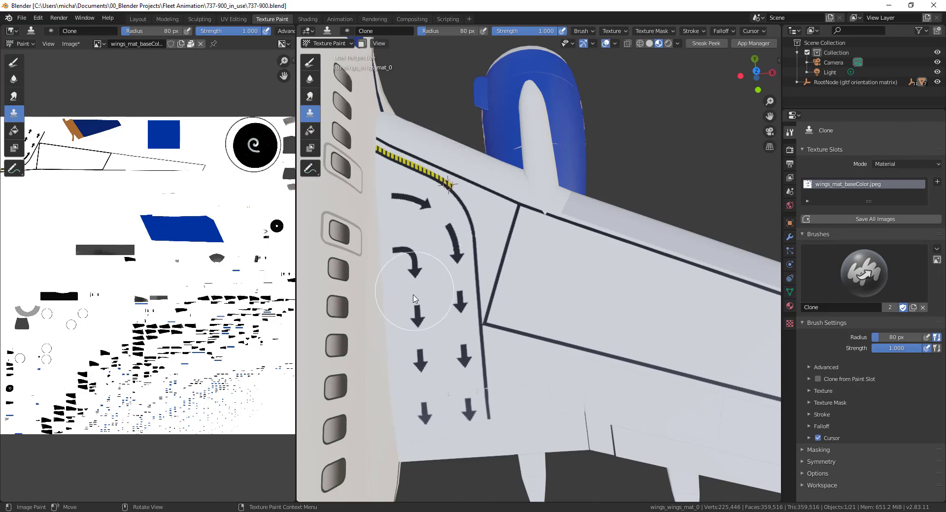
ctrl+click(415, 278)
mouse_move(561, 299)
mouse_down()
mouse_move(522, 289)
mouse_move(588, 273)
mouse_move(619, 288)
mouse_move(619, 268)
mouse_move(613, 324)
mouse_move(563, 331)
mouse_move(580, 344)
mouse_move(638, 327)
mouse_move(595, 393)
mouse_move(612, 408)
mouse_move(606, 427)
mouse_move(684, 418)
mouse_move(697, 274)
mouse_move(694, 329)
mouse_move(686, 277)
mouse_move(722, 290)
mouse_move(518, 232)
mouse_move(472, 202)
mouse_move(539, 196)
mouse_move(415, 173)
mouse_move(476, 186)
mouse_move(523, 137)
mouse_move(536, 184)
mouse_move(600, 254)
mouse_up()
key(ctrl+z)
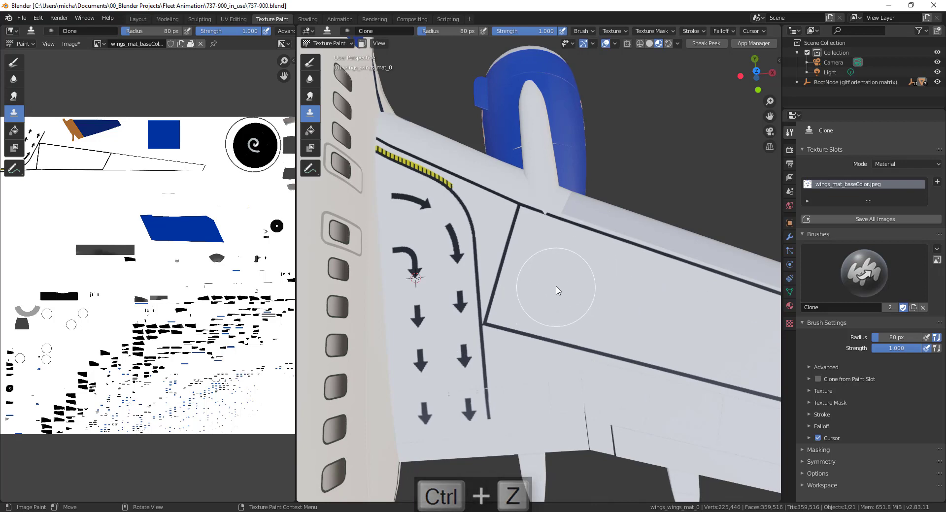
drag(556, 291, 561, 291)
click(679, 349)
click(743, 329)
click(655, 274)
click(600, 345)
click(557, 311)
click(627, 309)
click(669, 336)
click(678, 305)
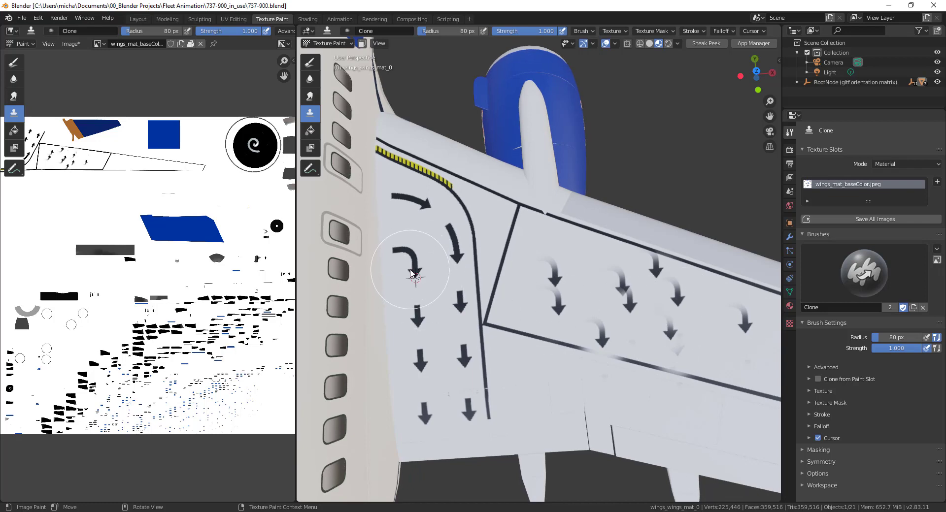
click(677, 316)
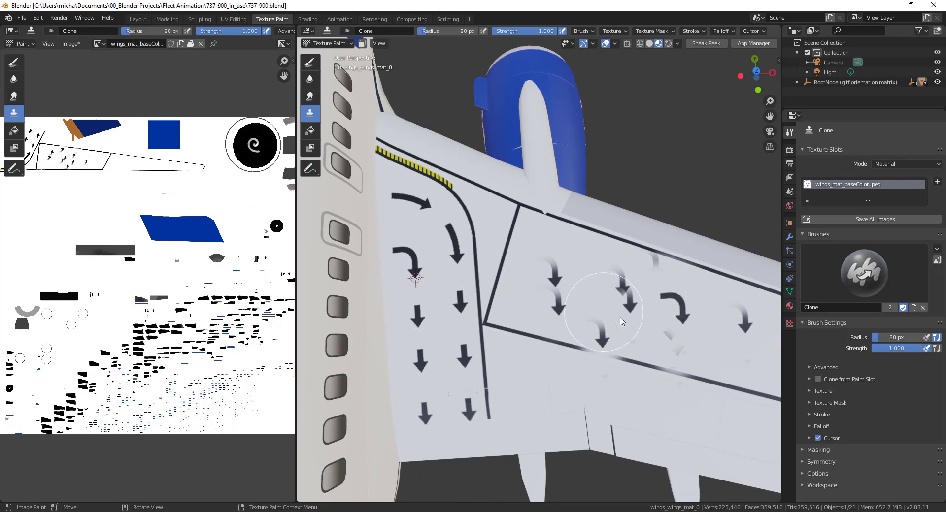
click(709, 326)
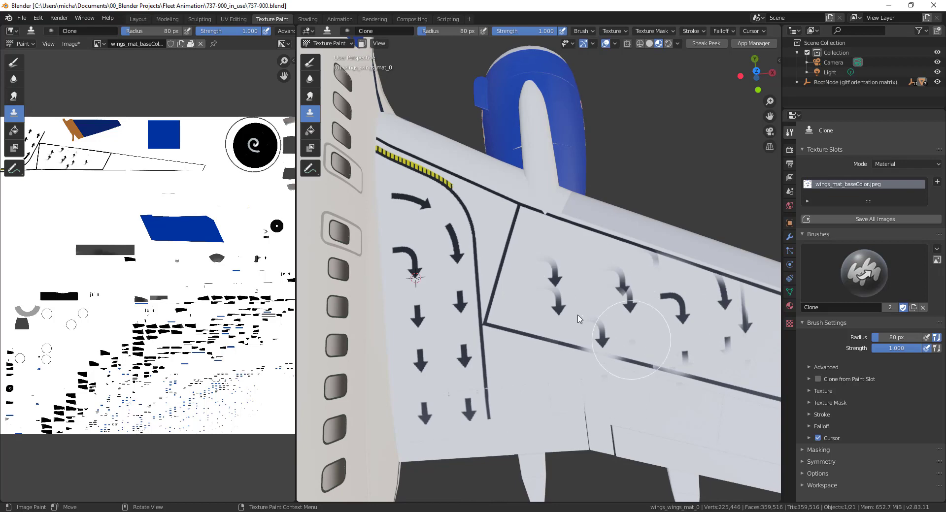
key(ctrl+z)
key(ctrl+z)
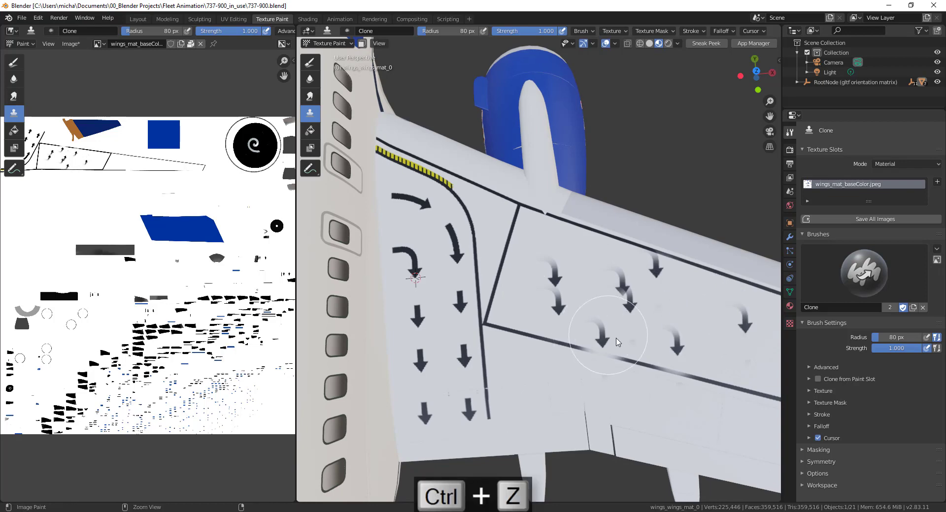
key(ctrl+z)
key(ctrl+z)
key(ctrl+z)
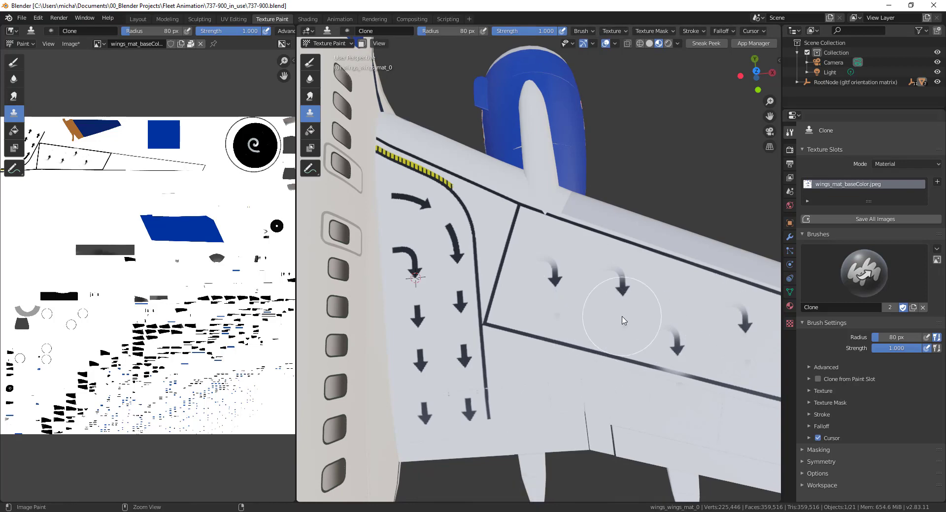
key(ctrl+z)
key(ctrl+z)
key(ctrl+z)
key(ctrl+z)
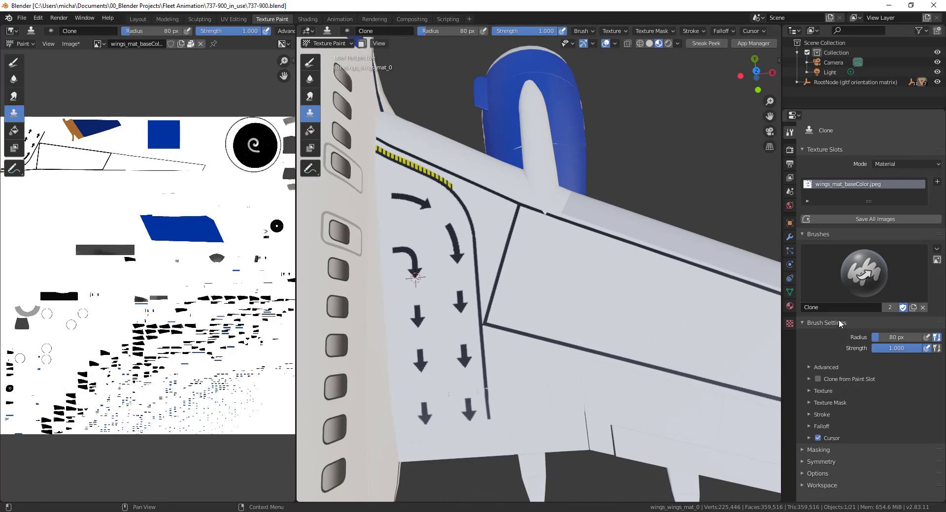
Step: Expand the clone brush's Advanced options and turn on Accumulate
click(803, 323)
click(802, 324)
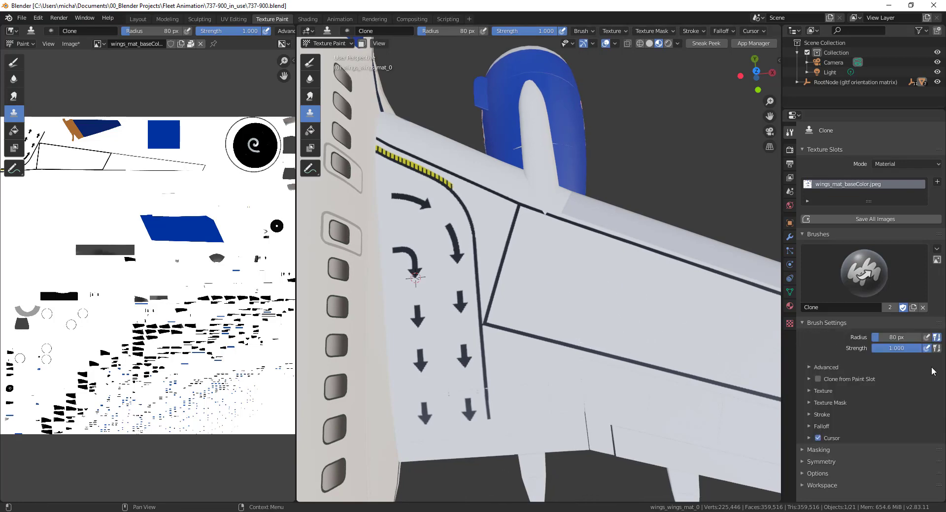
click(826, 367)
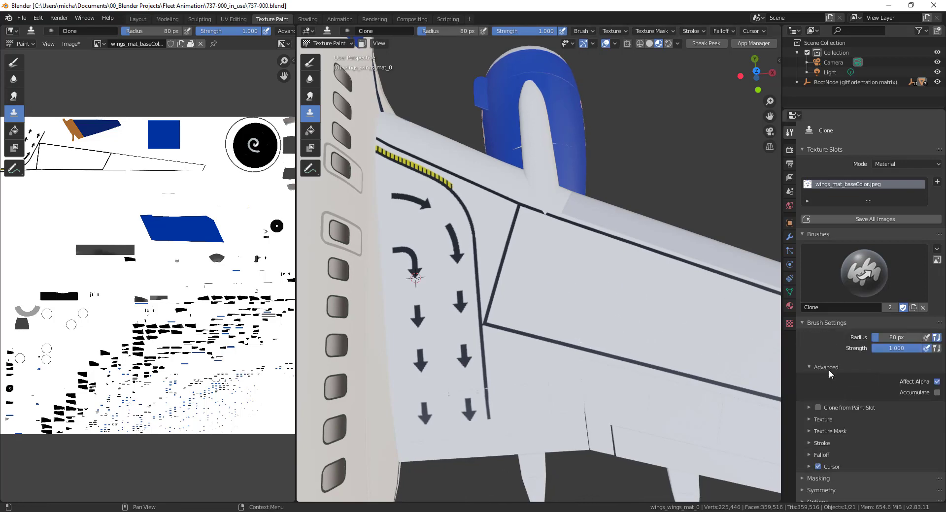
click(934, 393)
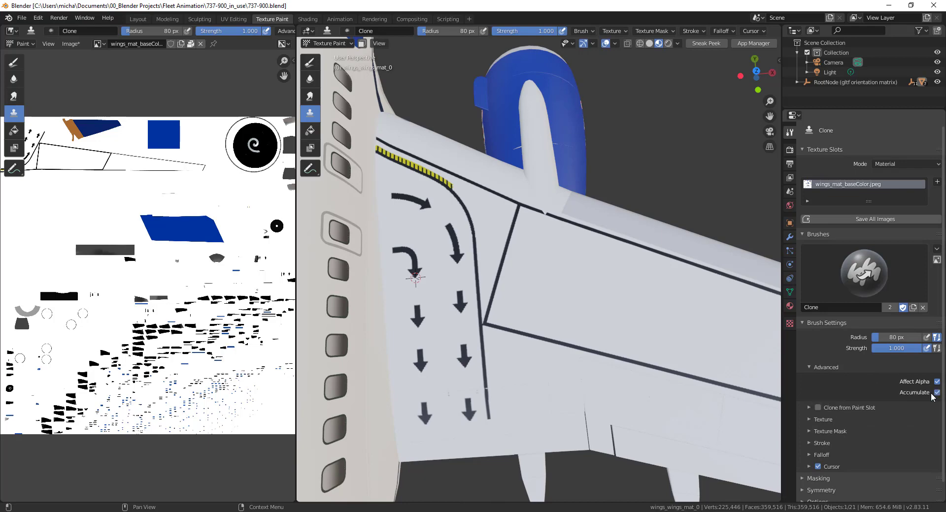
Step: Clone two arrow strokes onto the wing panel, turn Accumulate off, and undo the strokes
mouse_move(549, 306)
mouse_down()
mouse_move(602, 305)
mouse_move(597, 288)
mouse_move(656, 324)
mouse_move(590, 334)
mouse_move(661, 332)
mouse_move(533, 344)
mouse_up()
mouse_move(578, 273)
mouse_down()
mouse_move(539, 272)
mouse_move(559, 274)
mouse_up()
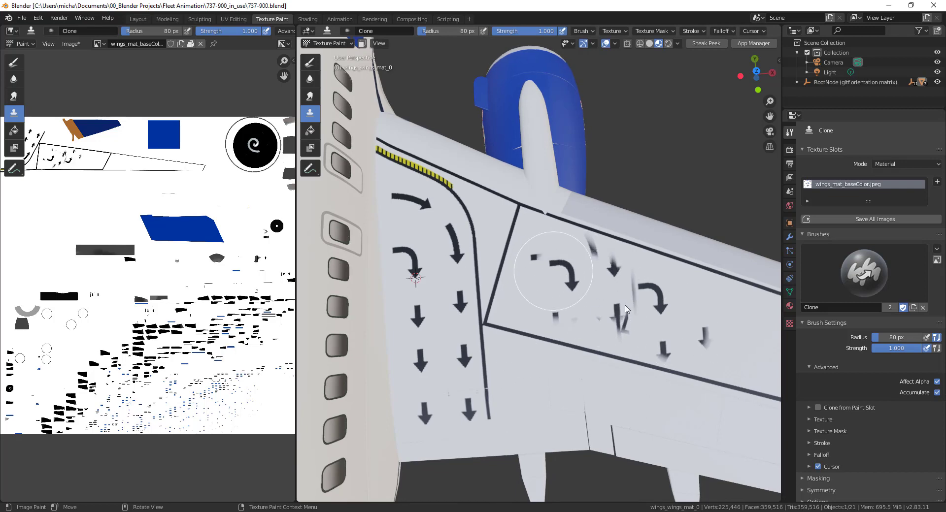
click(937, 393)
key(ctrl+z)
key(ctrl+z)
key(ctrl+z)
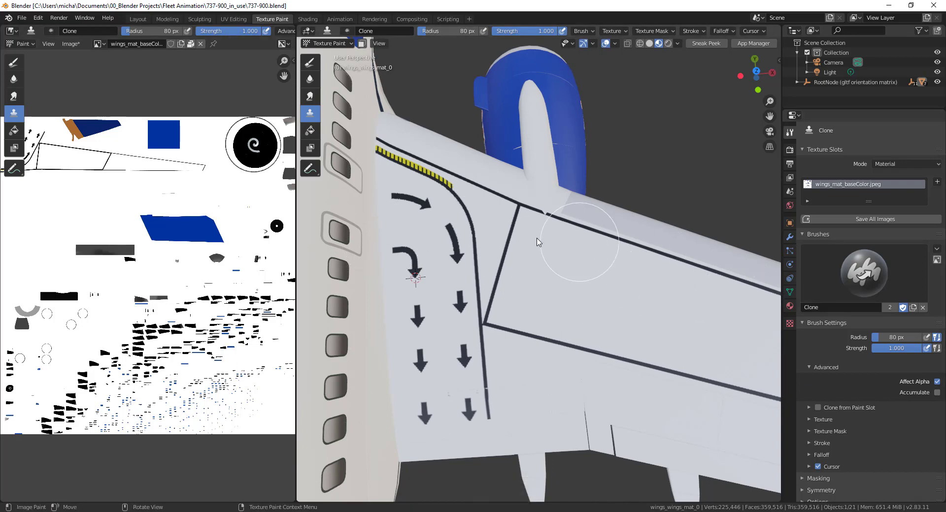
scroll(498, 269, down, 5)
scroll(516, 308, up, 5)
Step: Widen the Image Editor beside the 3D view and pan to the wing outline at the texture's top-left
middle_drag(583, 332, 461, 267)
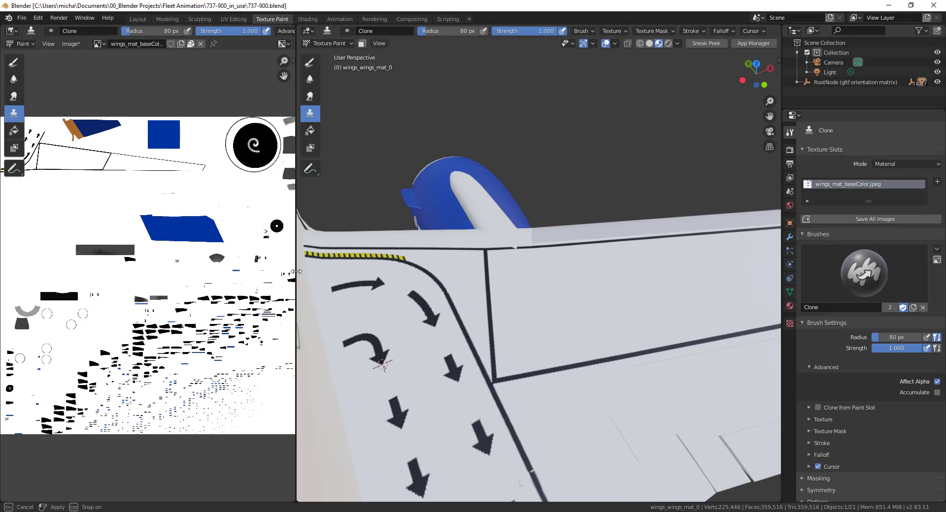
drag(297, 274, 546, 266)
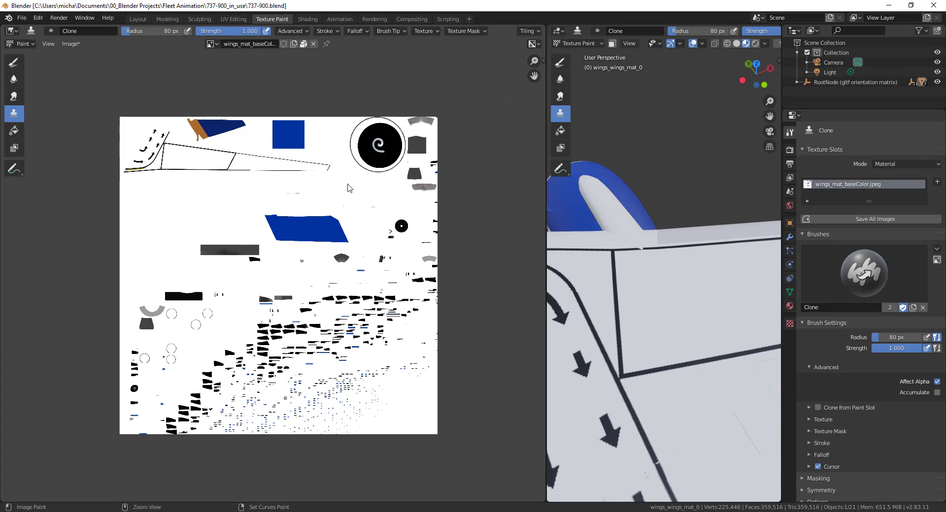
scroll(163, 214, up, 2)
scroll(161, 211, up, 3)
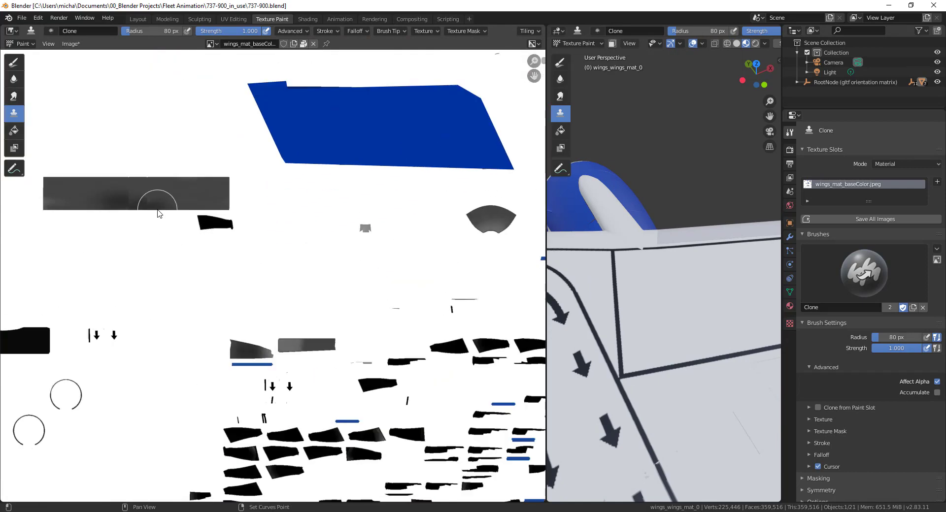
middle_drag(159, 211, 451, 74)
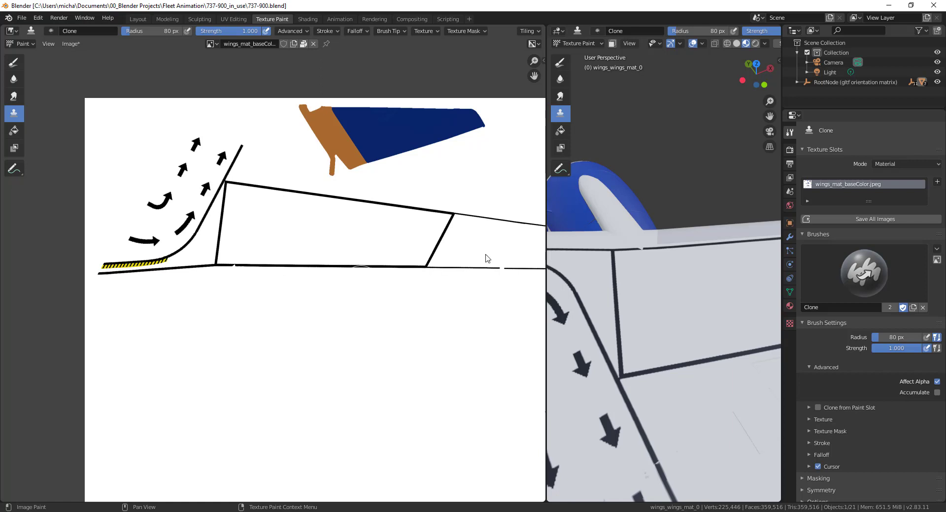
scroll(404, 234, down, 2)
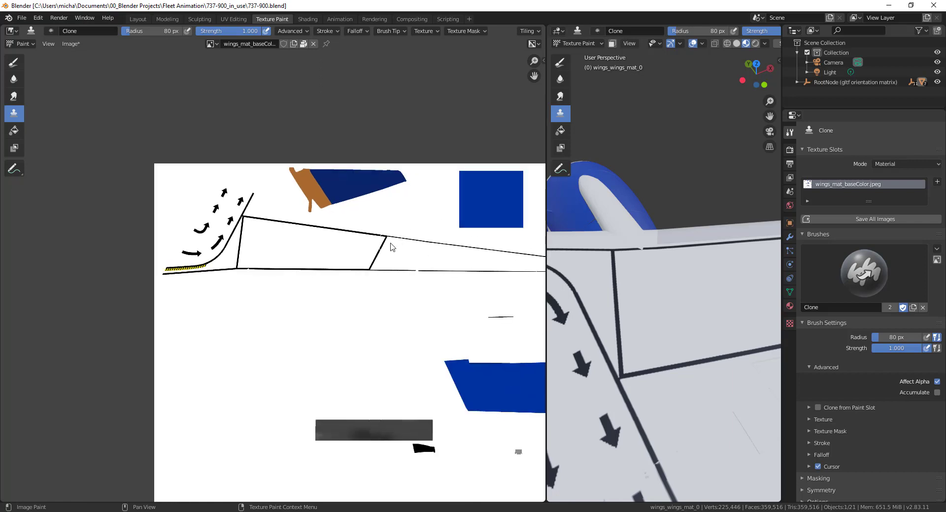
middle_drag(393, 247, 307, 184)
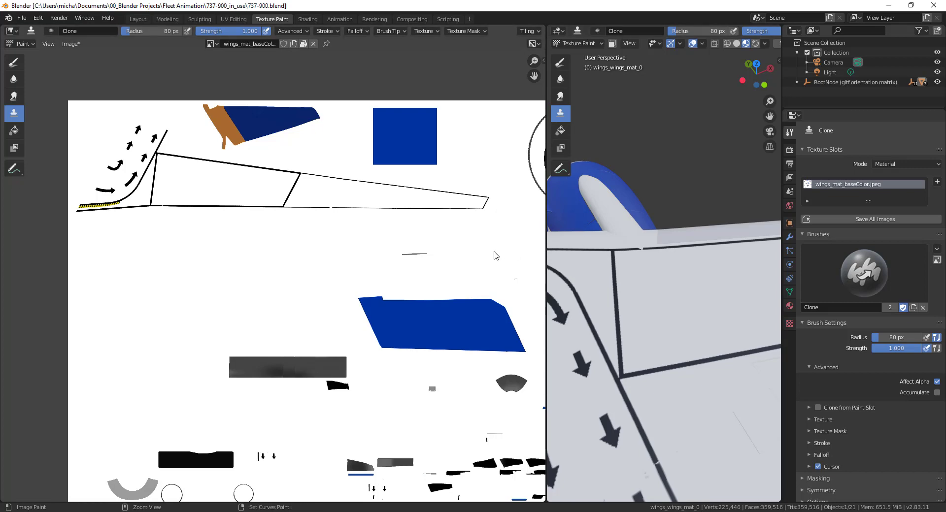
Step: Maximize the Image Editor with the whole wings texture in view and the sidebar's Clone brush settings shown
key(ctrl+space)
scroll(510, 287, down, 2)
middle_drag(624, 262, 468, 187)
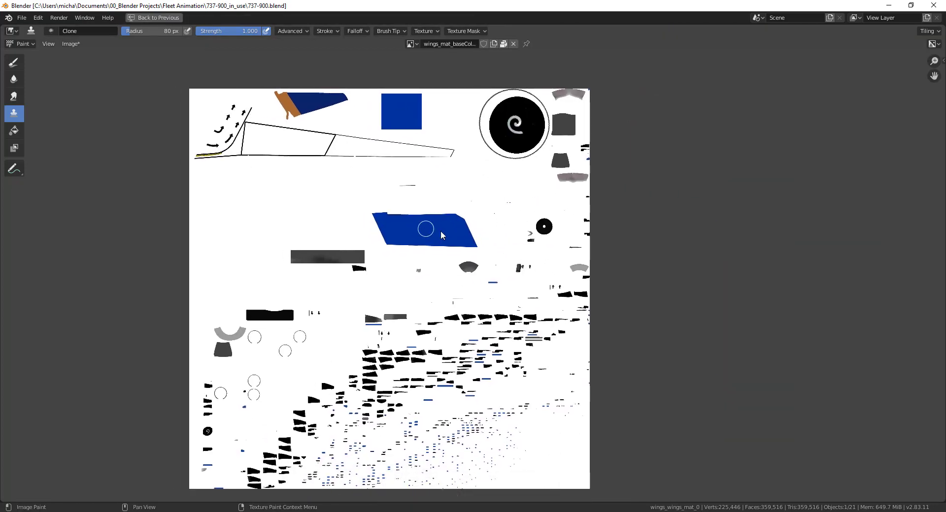
middle_drag(403, 244, 423, 226)
middle_drag(368, 251, 417, 248)
scroll(434, 261, up, 1)
scroll(434, 264, down, 2)
scroll(468, 242, up, 1)
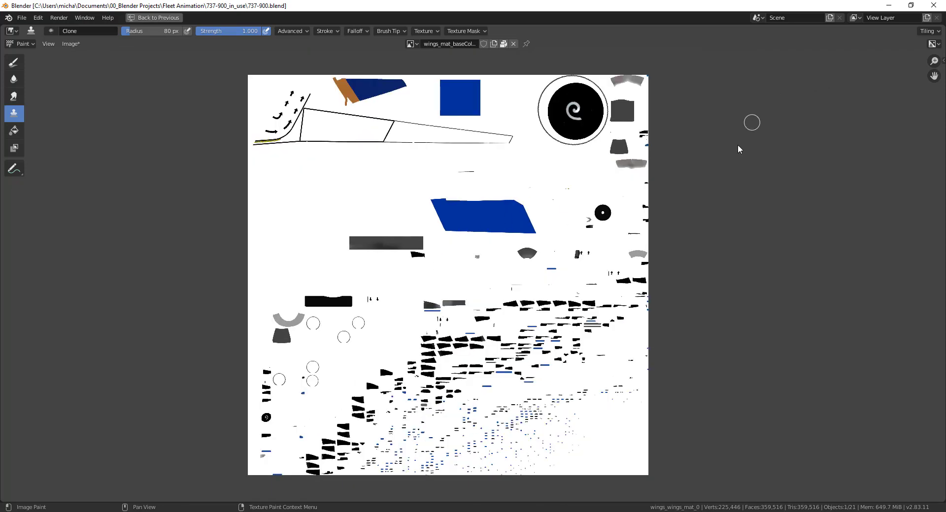
key(n)
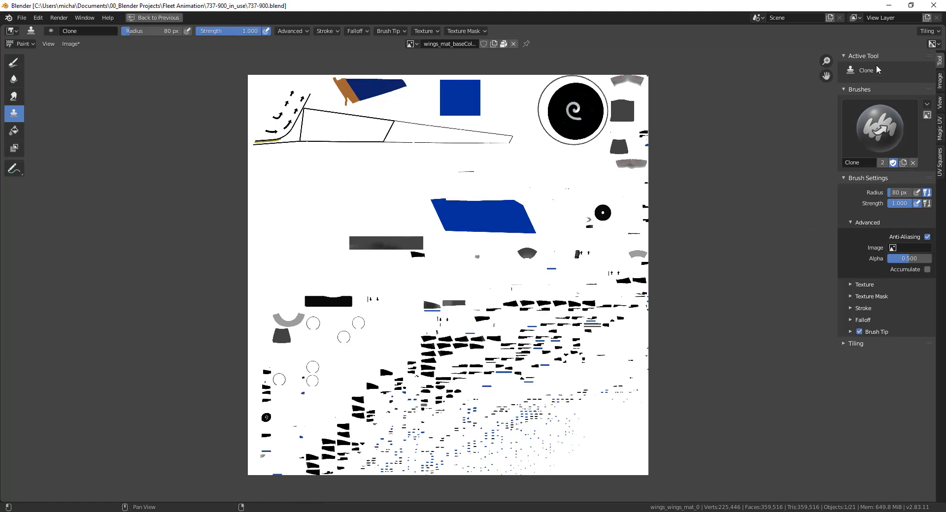
Step: Choose engine_mat_baseColor.jpeg as the clone source image in the brush's Advanced settings
click(858, 222)
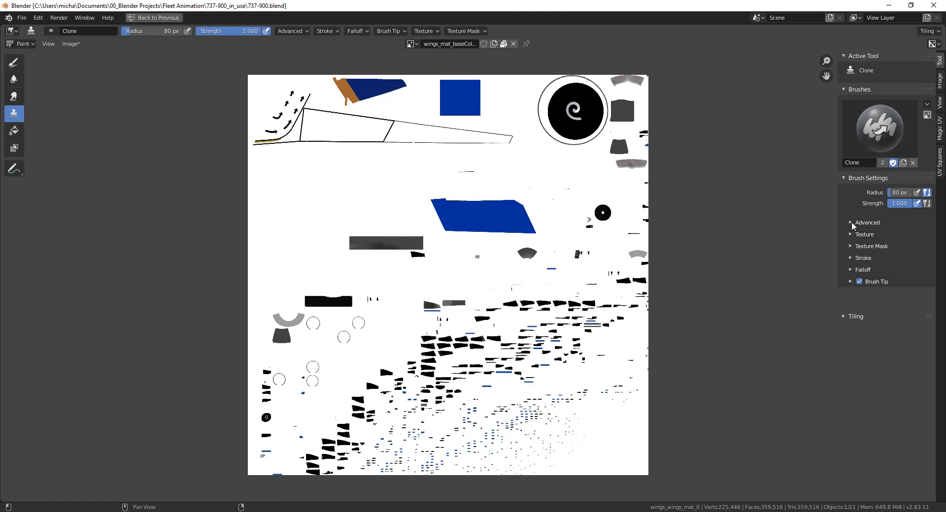
click(860, 181)
click(856, 180)
click(857, 223)
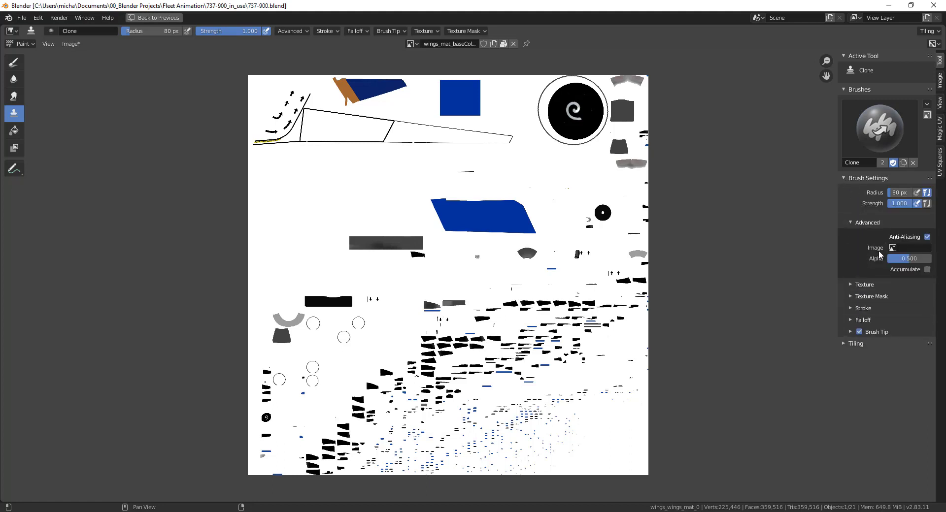
click(928, 250)
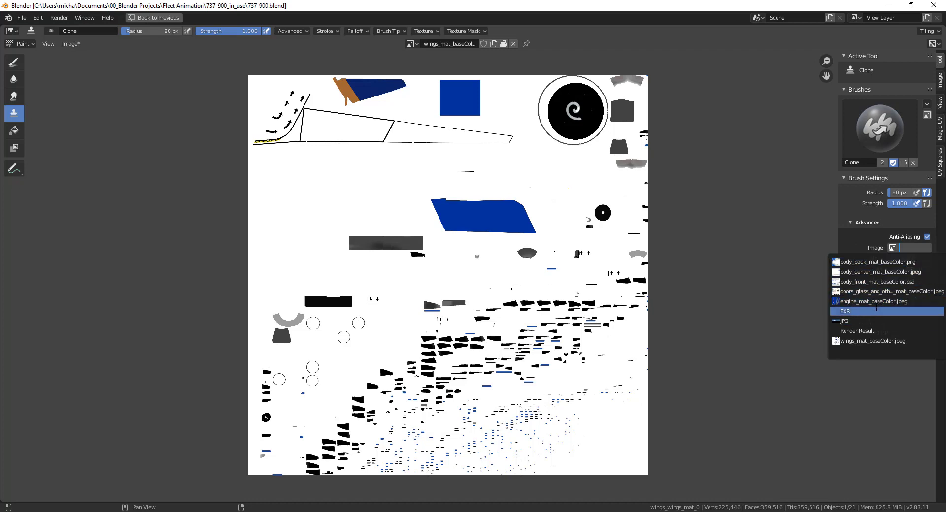
click(867, 301)
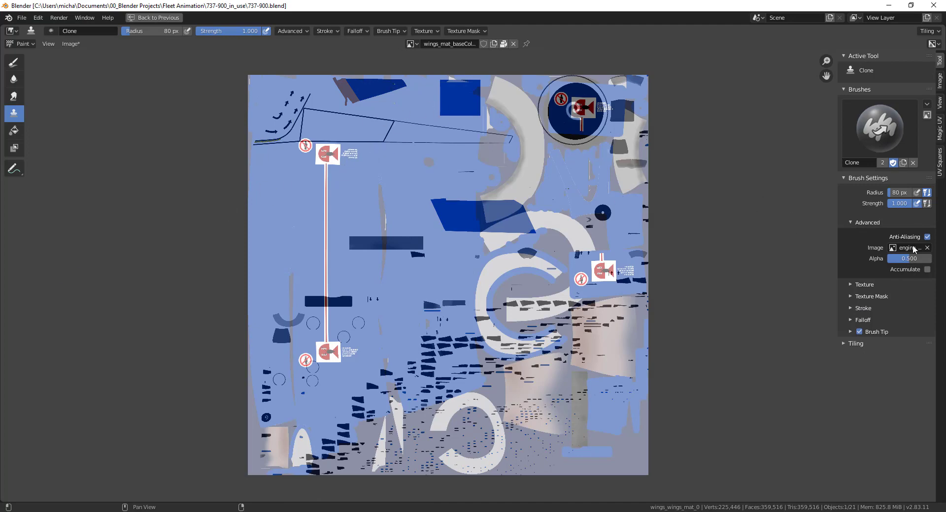
Step: Raise the clone overlay alpha to 0.554 and reposition the engine texture overlay
mouse_move(906, 262)
mouse_down()
mouse_move(896, 261)
mouse_move(925, 262)
mouse_move(913, 261)
mouse_up()
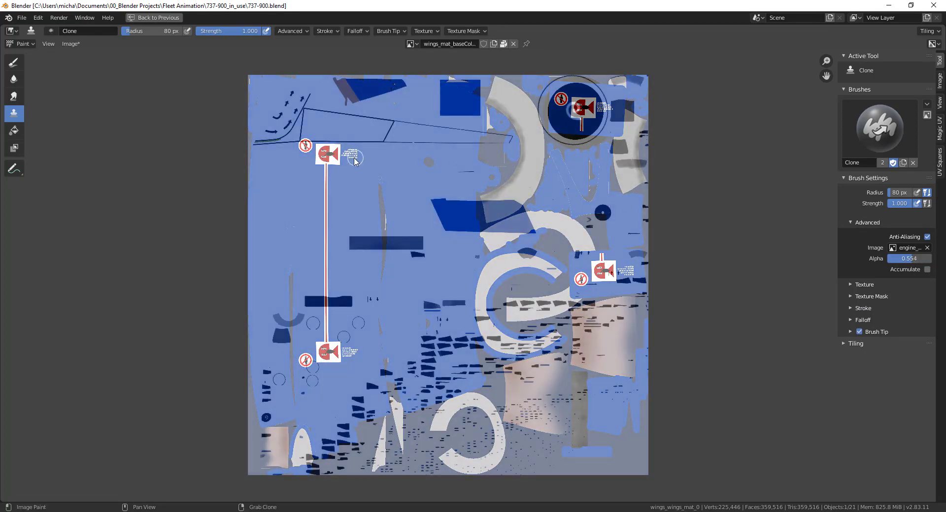
mouse_move(321, 171)
right_down()
mouse_move(353, 188)
mouse_move(339, 135)
mouse_move(376, 157)
mouse_move(312, 145)
right_up()
right_drag(340, 198, 354, 186)
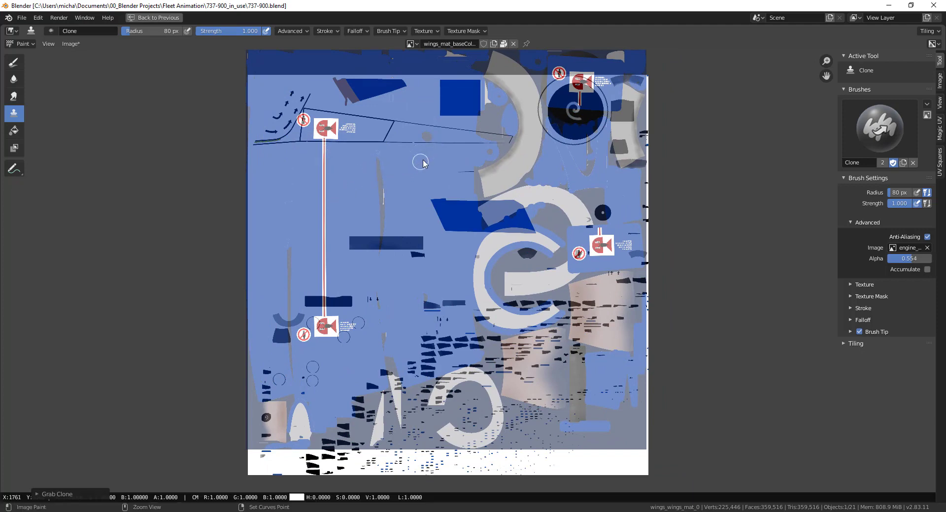
mouse_move(446, 159)
right_down()
mouse_move(440, 187)
mouse_move(412, 158)
right_up()
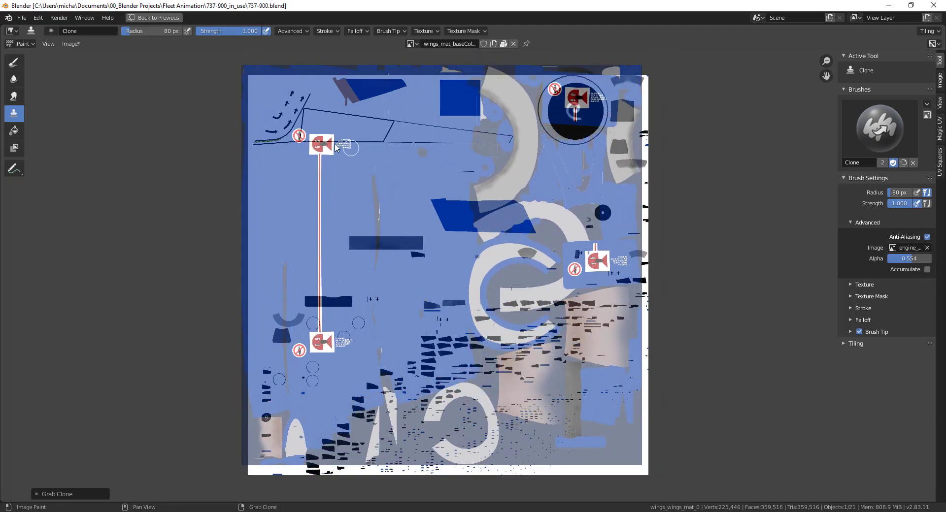
mouse_move(336, 147)
right_down()
mouse_move(345, 139)
mouse_move(332, 129)
right_up()
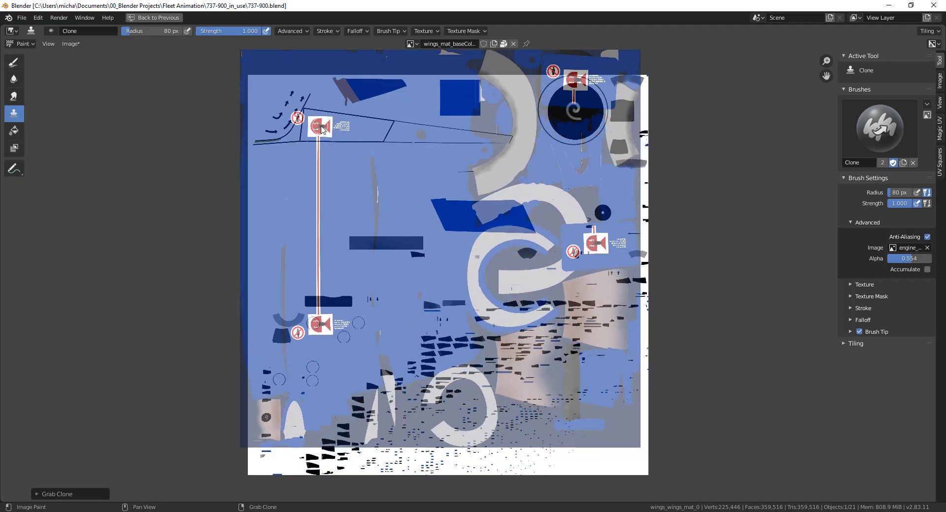
scroll(323, 129, up, 5)
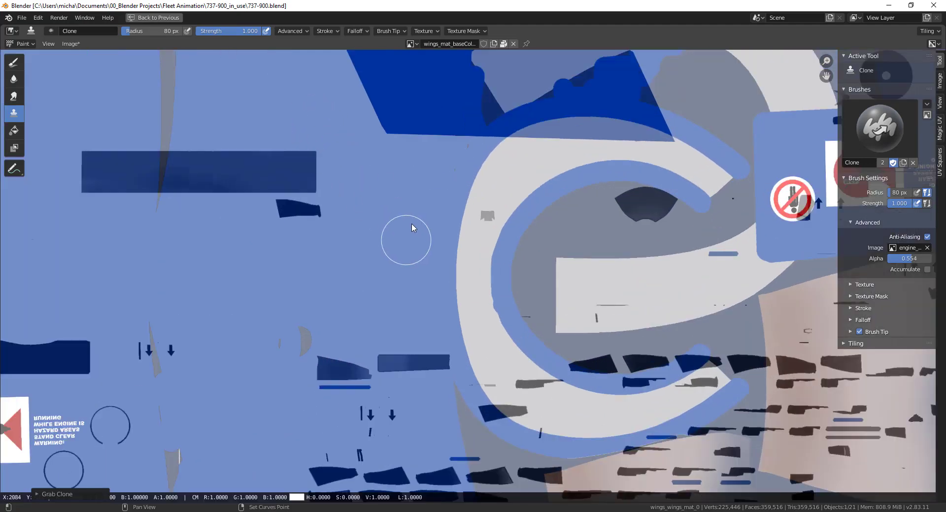
middle_drag(279, 135, 598, 183)
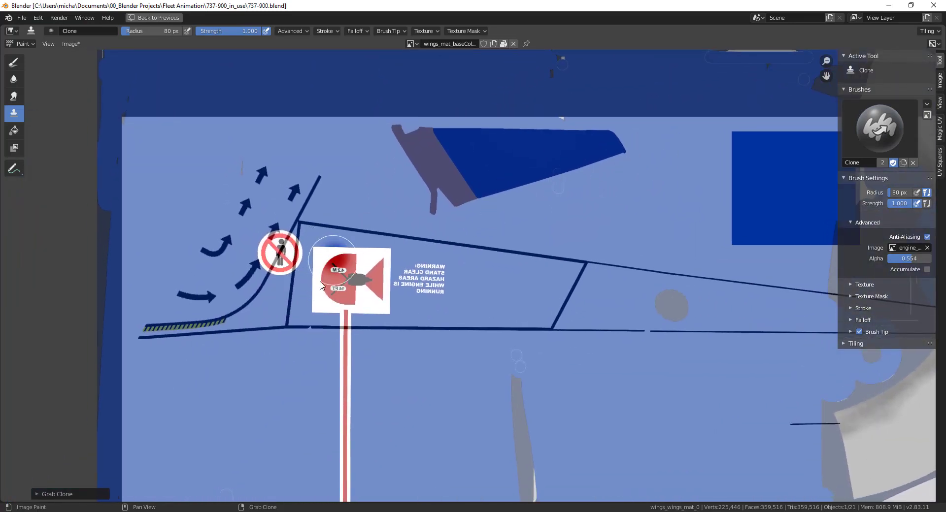
Step: Clone the engine warning sign onto the wing texture, then undo the strokes and zoom out
mouse_move(320, 285)
mouse_down()
mouse_move(357, 276)
mouse_move(424, 284)
mouse_move(379, 296)
mouse_move(316, 287)
mouse_move(374, 236)
mouse_move(345, 321)
mouse_move(286, 283)
mouse_up()
right_drag(286, 283, 719, 230)
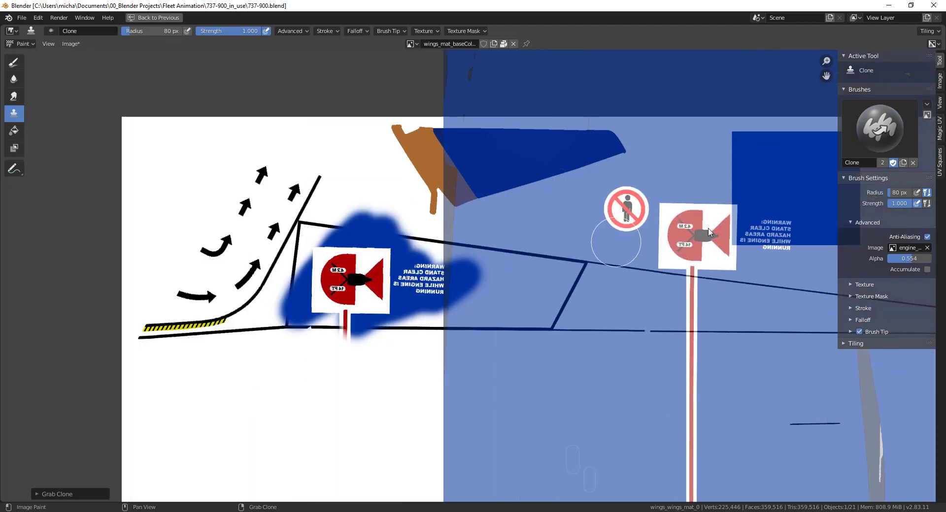
key(ctrl+z)
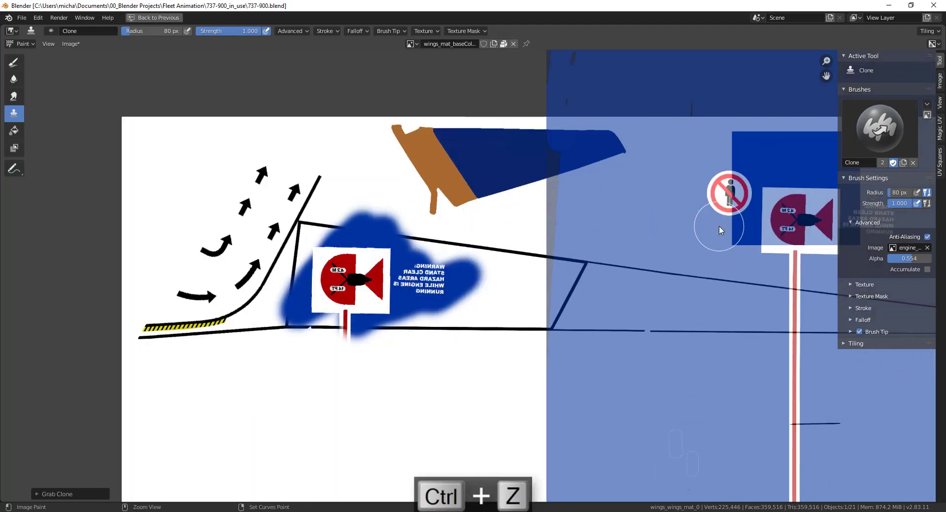
scroll(553, 295, down, 1)
key(ctrl+z)
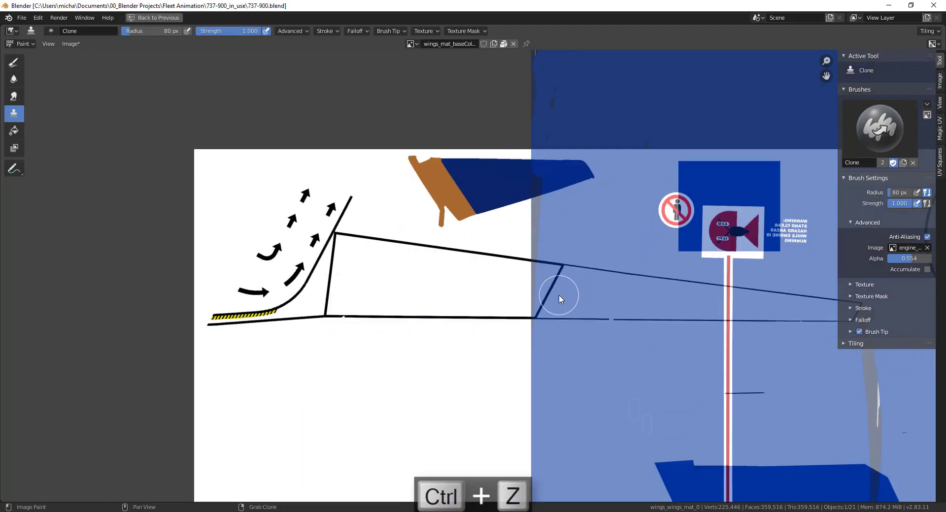
scroll(547, 299, down, 5)
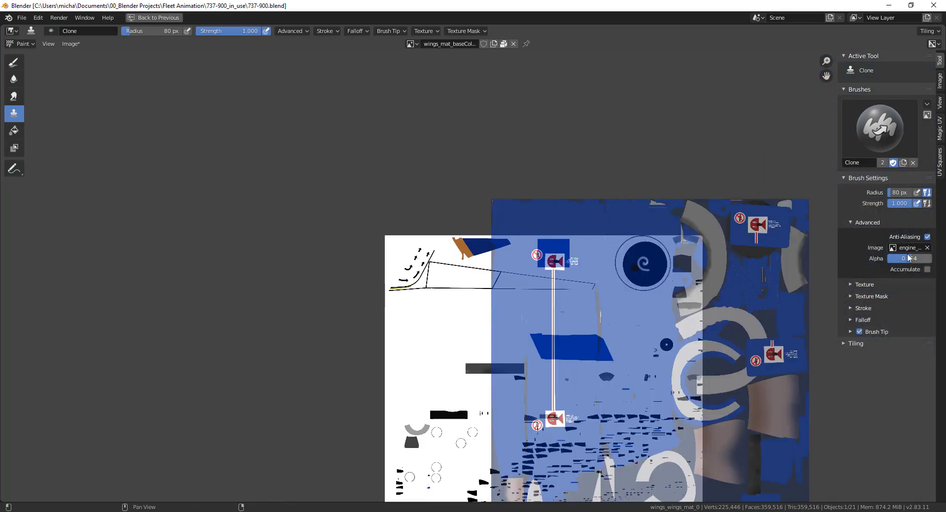
Step: Swap the clone source image to wings_mat_baseColor.jpeg and offset its overlay on the texture
click(927, 248)
click(903, 248)
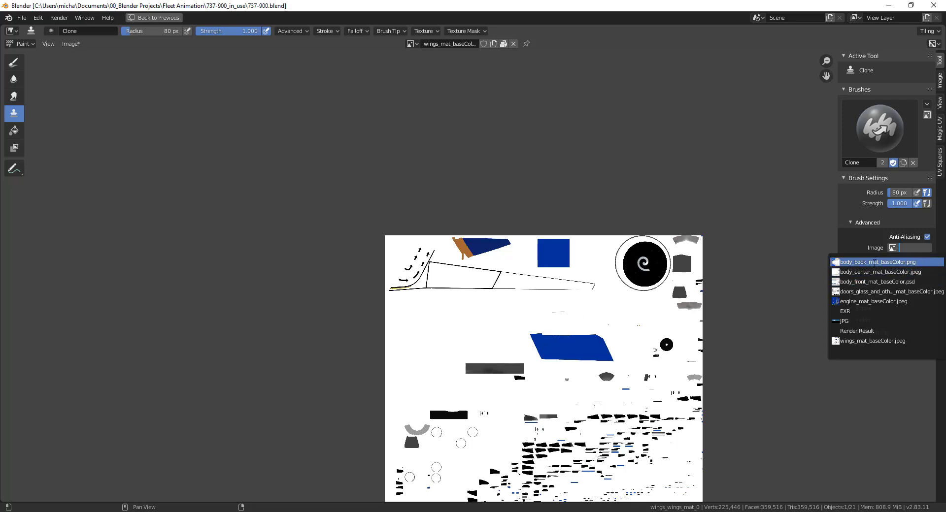
click(873, 341)
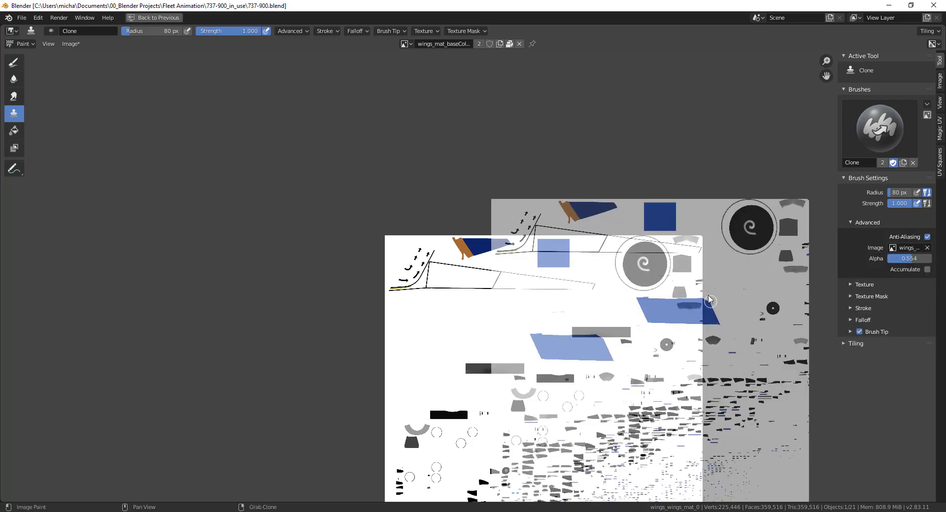
mouse_move(709, 299)
right_down()
mouse_move(629, 349)
mouse_move(593, 330)
right_up()
scroll(492, 283, up, 4)
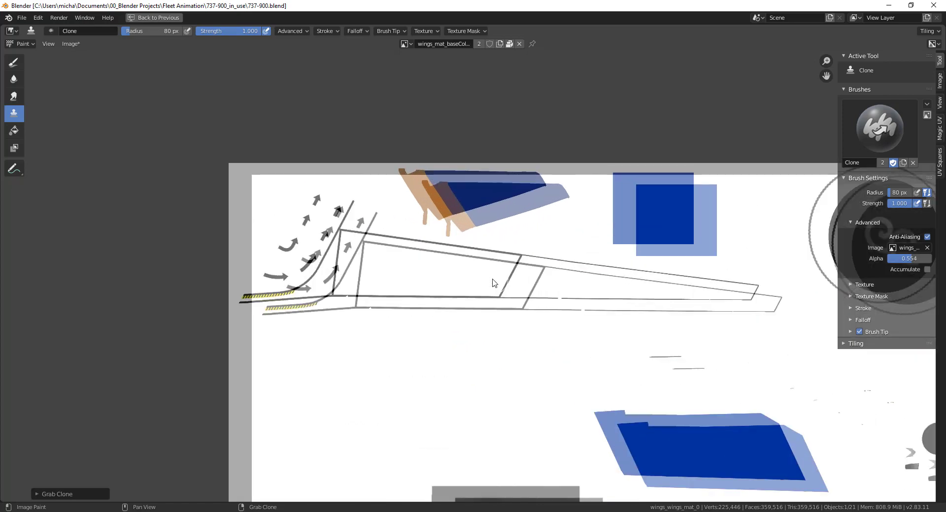
scroll(492, 283, up, 1)
mouse_move(314, 273)
right_down()
mouse_move(355, 308)
mouse_move(408, 312)
right_up()
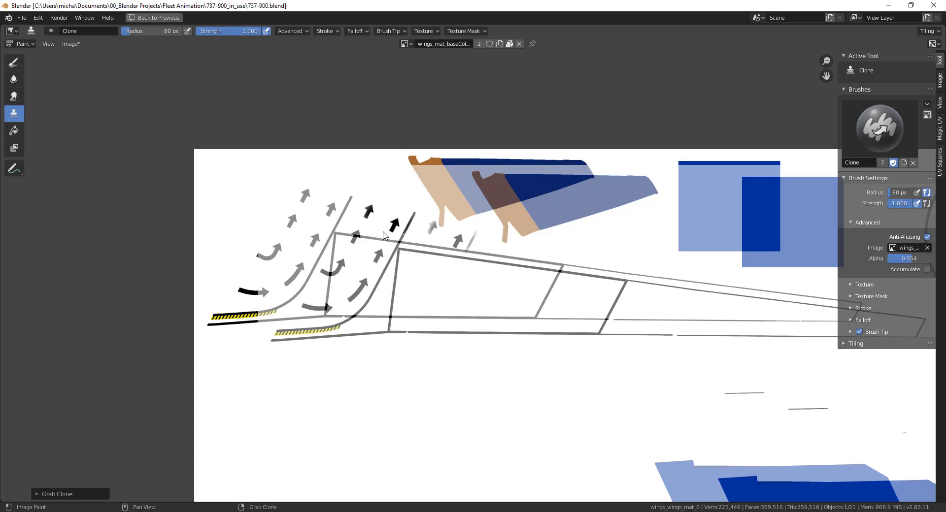
Step: Stamp extra copies of the wing arrows with the clone brush, then undo them
mouse_move(372, 238)
mouse_down()
mouse_move(322, 286)
mouse_move(337, 283)
mouse_move(322, 302)
mouse_move(362, 274)
mouse_move(361, 286)
mouse_move(285, 338)
mouse_move(312, 307)
mouse_move(384, 277)
mouse_up()
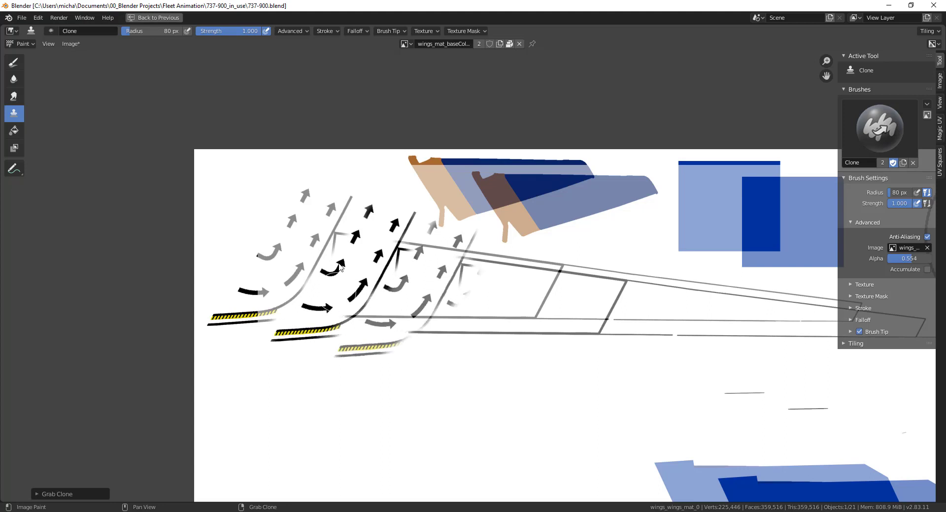
mouse_move(333, 277)
right_down()
mouse_move(690, 291)
mouse_move(519, 332)
right_up()
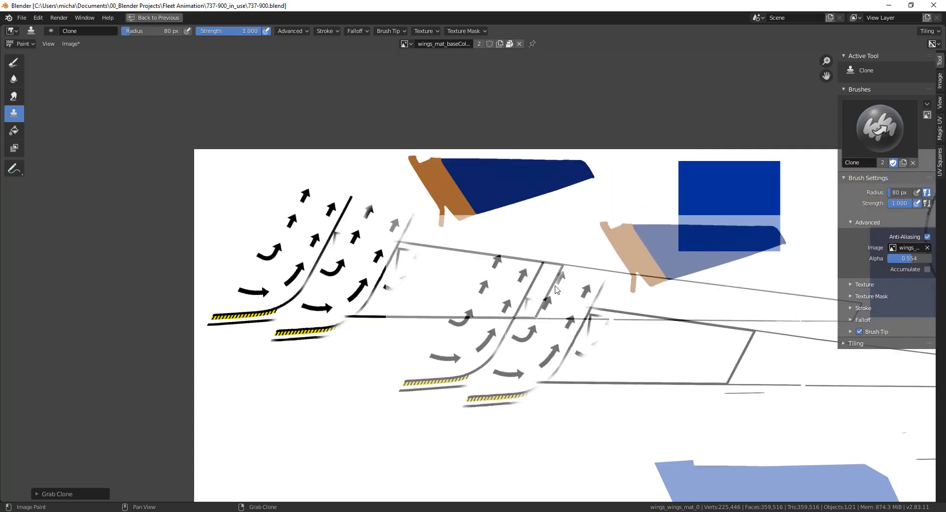
mouse_move(546, 304)
right_down()
mouse_move(498, 276)
mouse_move(620, 81)
mouse_move(587, 261)
mouse_move(524, 303)
mouse_move(567, 249)
mouse_move(531, 282)
right_up()
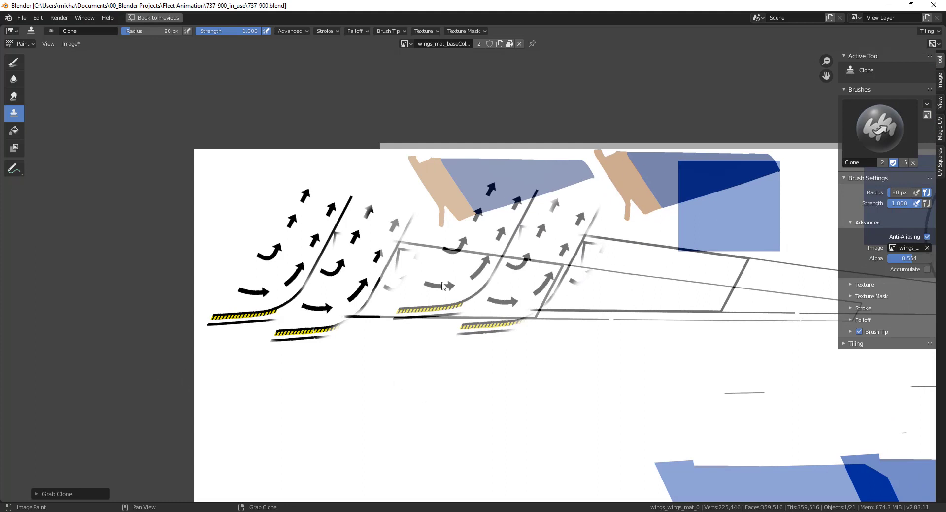
key(ctrl+z)
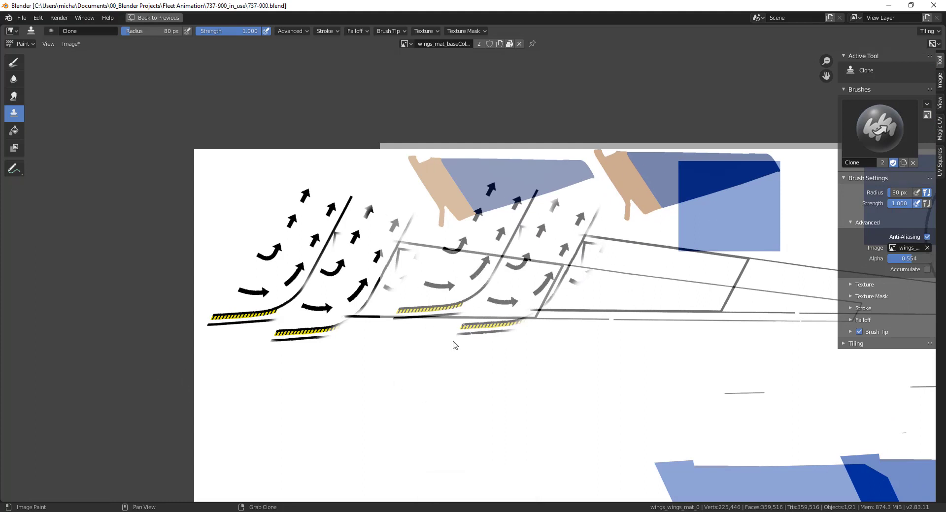
Step: Try another clone offset, undo that stroke, and realign the overlay with the original markings
right_drag(552, 303, 460, 350)
scroll(461, 350, down, 2)
scroll(462, 351, down, 2)
scroll(438, 279, up, 3)
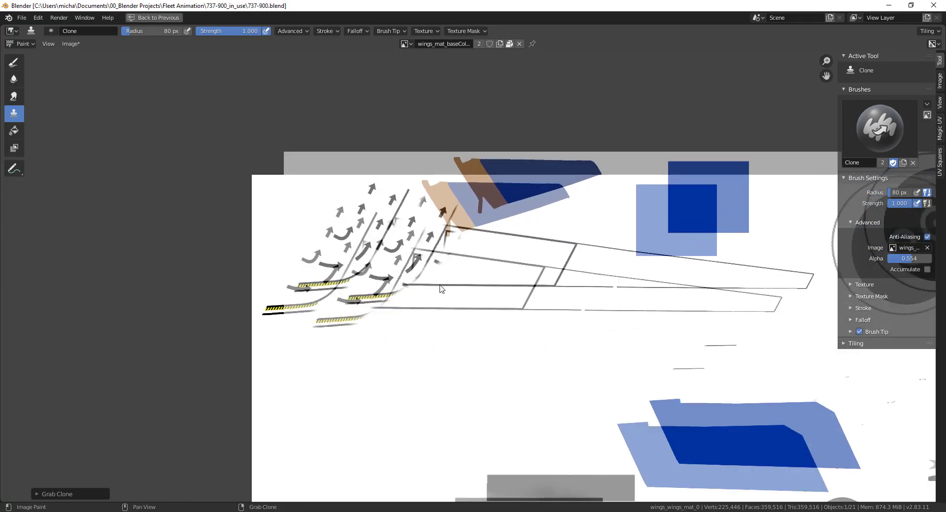
right_drag(499, 290, 418, 365)
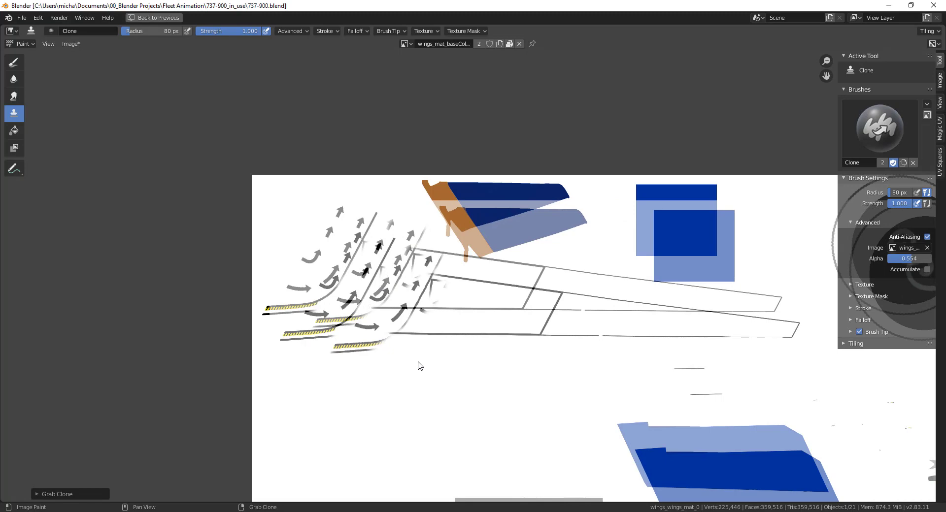
key(ctrl+z)
key(ctrl+z)
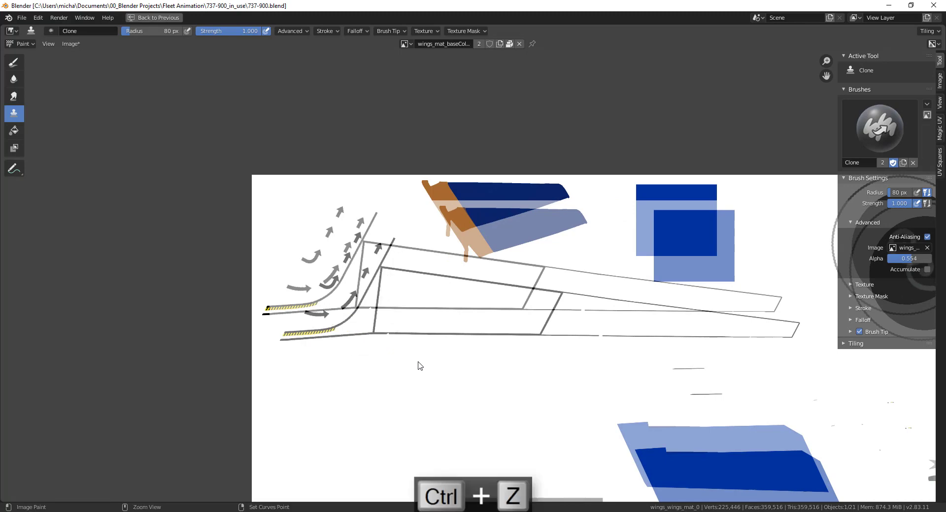
right_drag(528, 312, 531, 312)
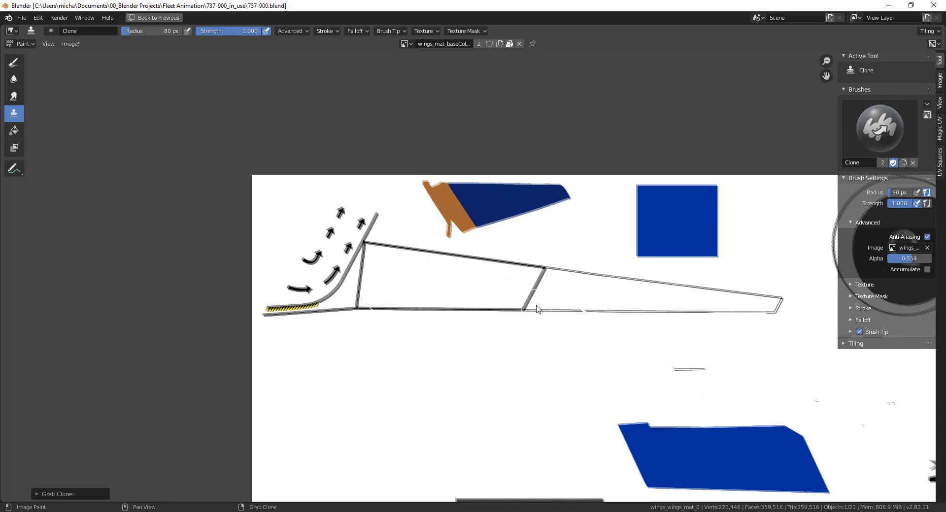
Step: Clear the Clone Image field so the brush has no separate source image
click(927, 247)
scroll(498, 351, down, 4)
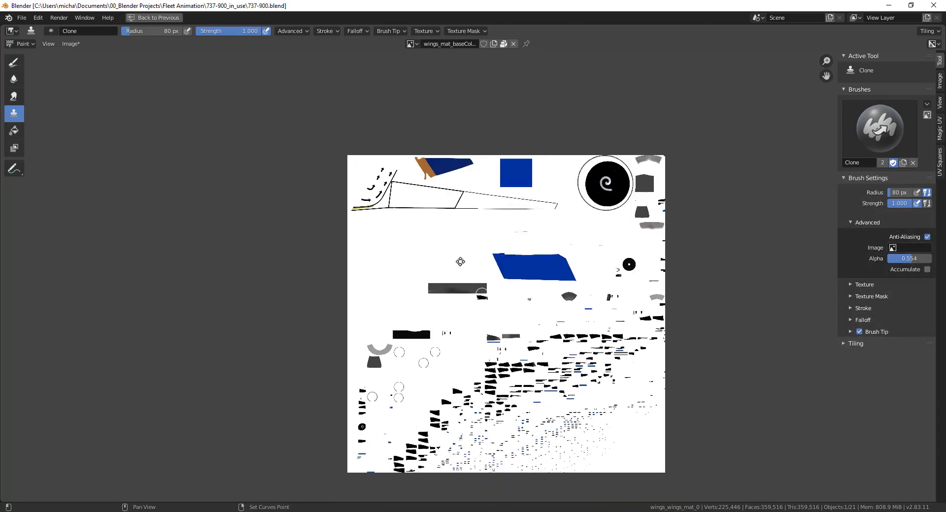
scroll(469, 336, up, 1)
Step: Restore the split layout, widen the 3D view, and orbit to see the wing from above
key(ctrl+space)
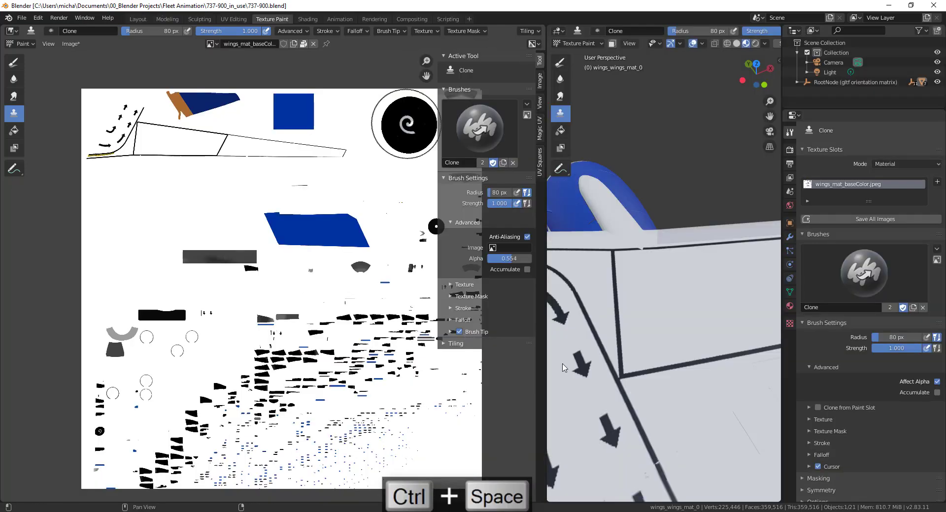
drag(547, 329, 490, 330)
scroll(512, 331, down, 4)
middle_drag(512, 331, 524, 315)
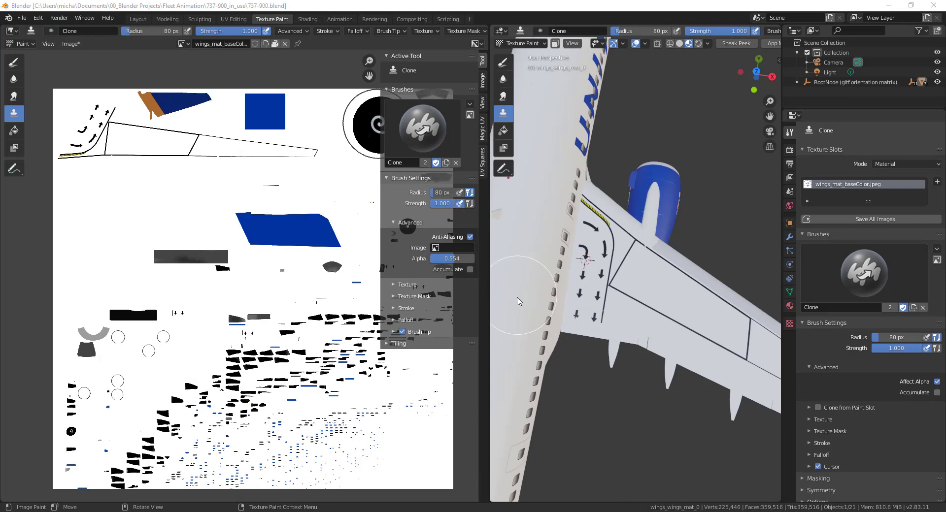
Step: Check the PNG Save As options in the textures folder, cancel, then save the .blend file
click(77, 48)
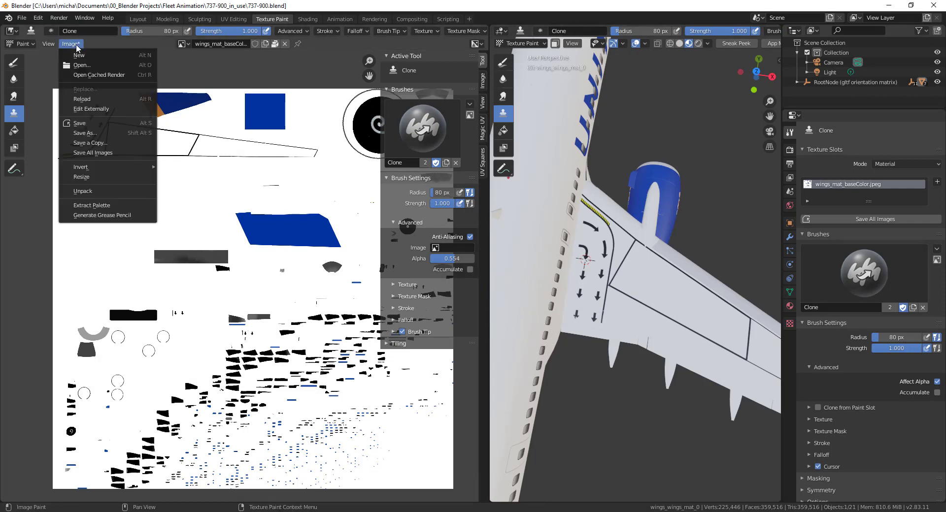
click(93, 132)
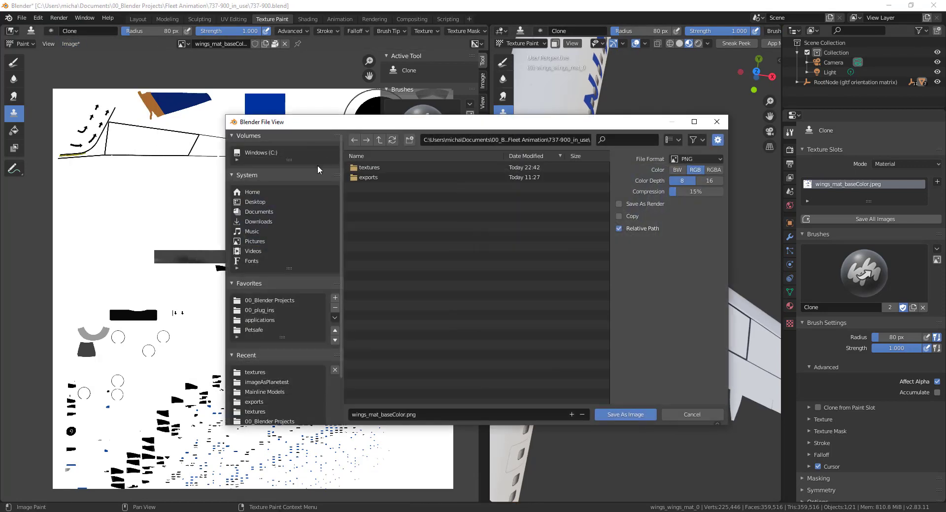
click(698, 162)
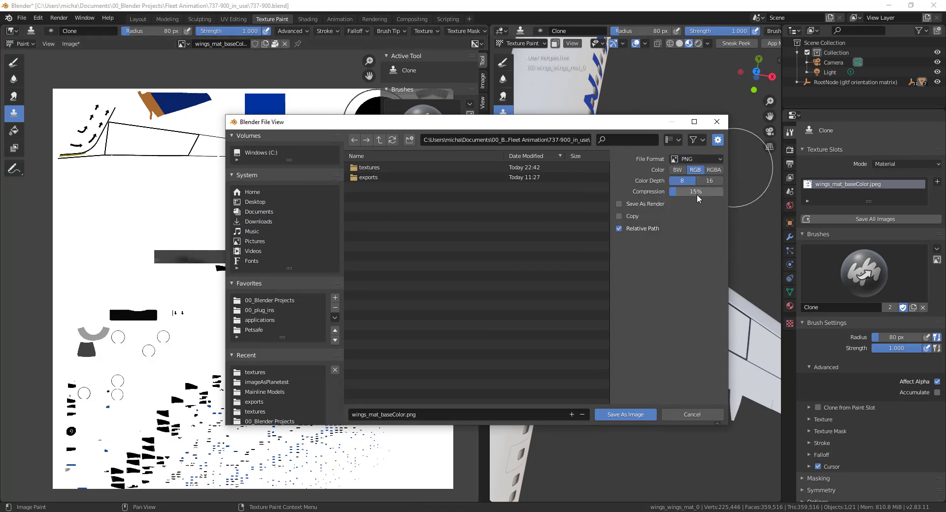
double_click(375, 166)
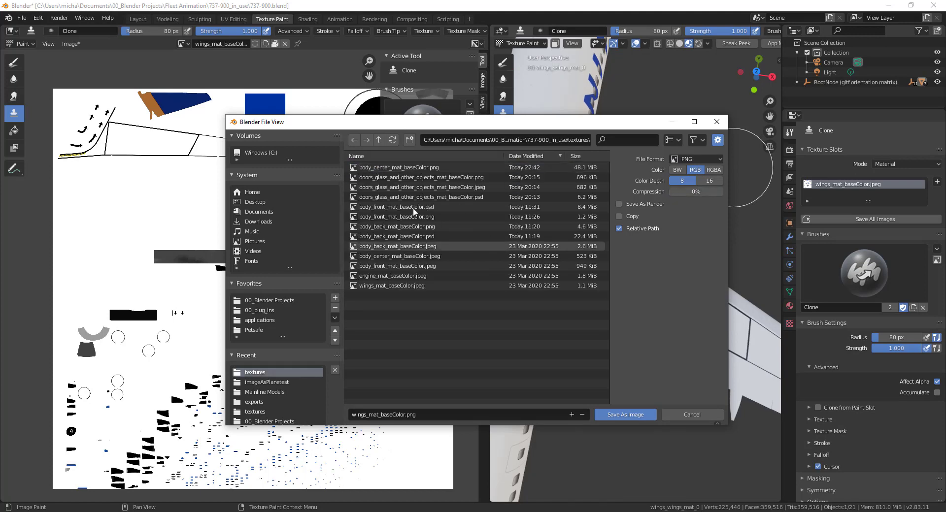
click(678, 412)
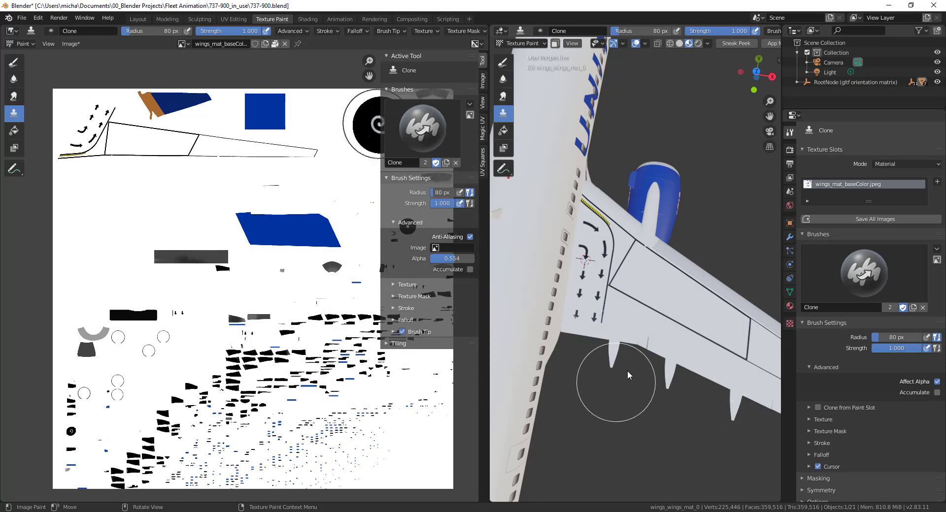
key(ctrl+s)
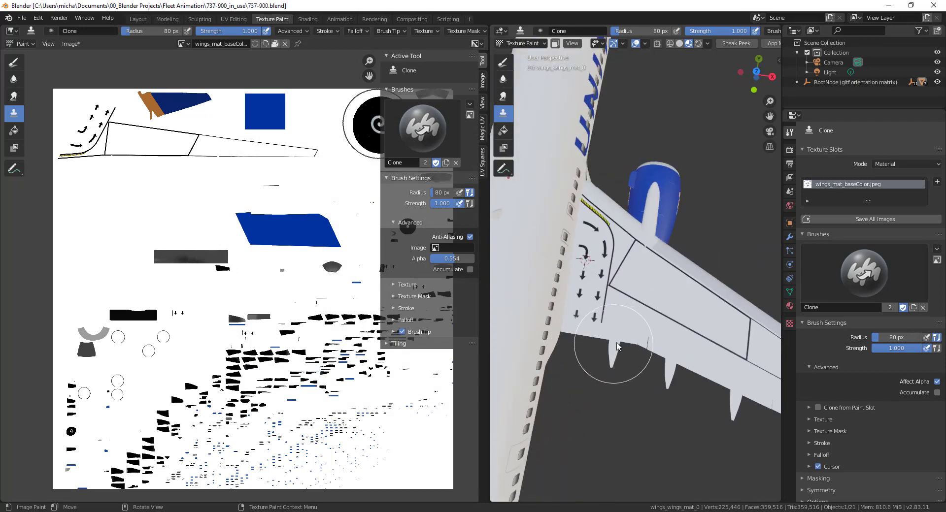